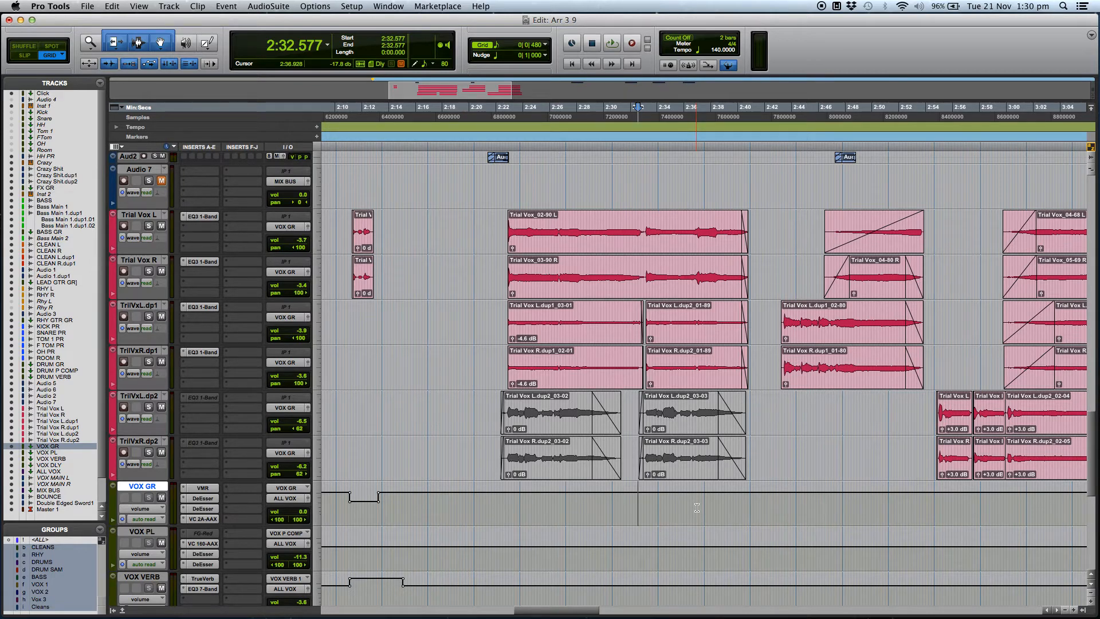
# Play the Trial Vox passage from 2:32.792 to hear its held ending, and stop playback
pyautogui.click(689, 498)
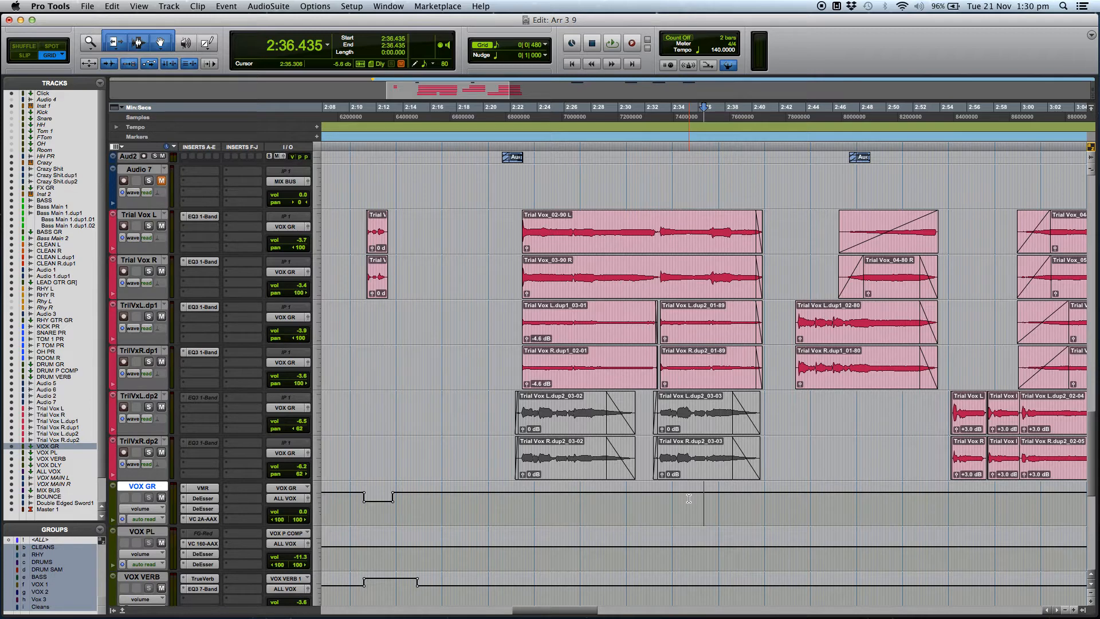
pyautogui.click(689, 499)
pyautogui.press('super+bracketright')
pyautogui.click(640, 501)
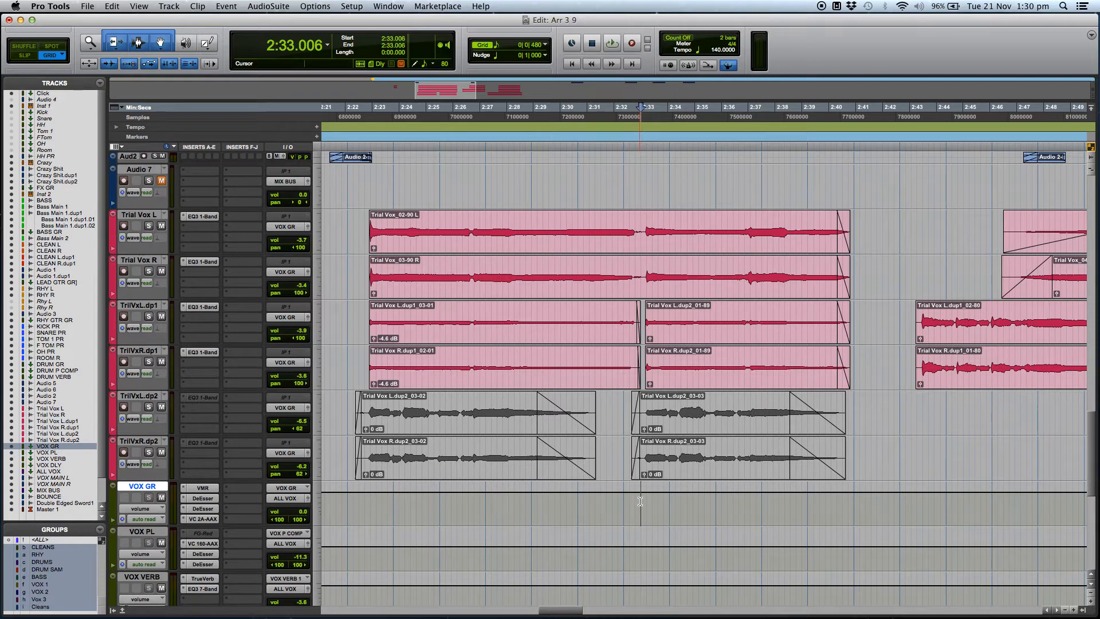
pyautogui.click(638, 498)
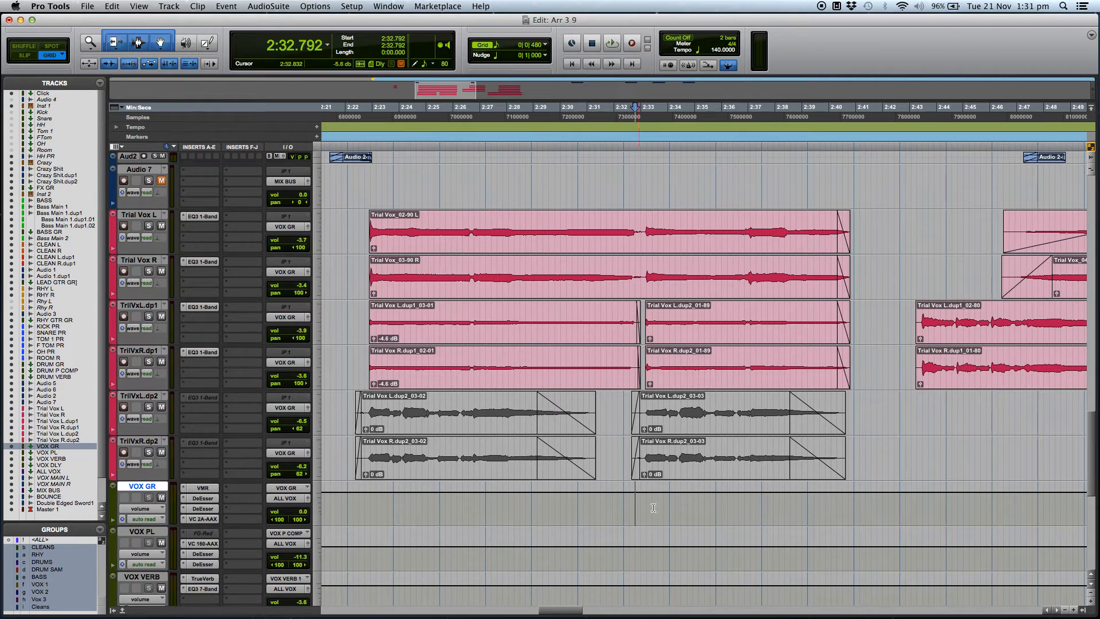
pyautogui.press('space')
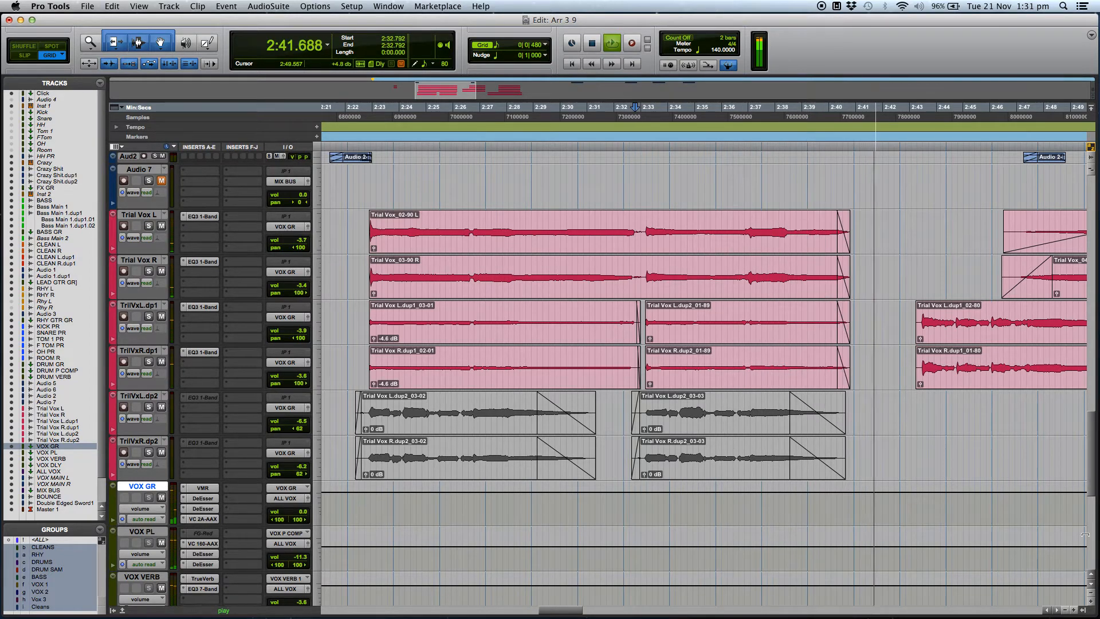
pyautogui.press('space')
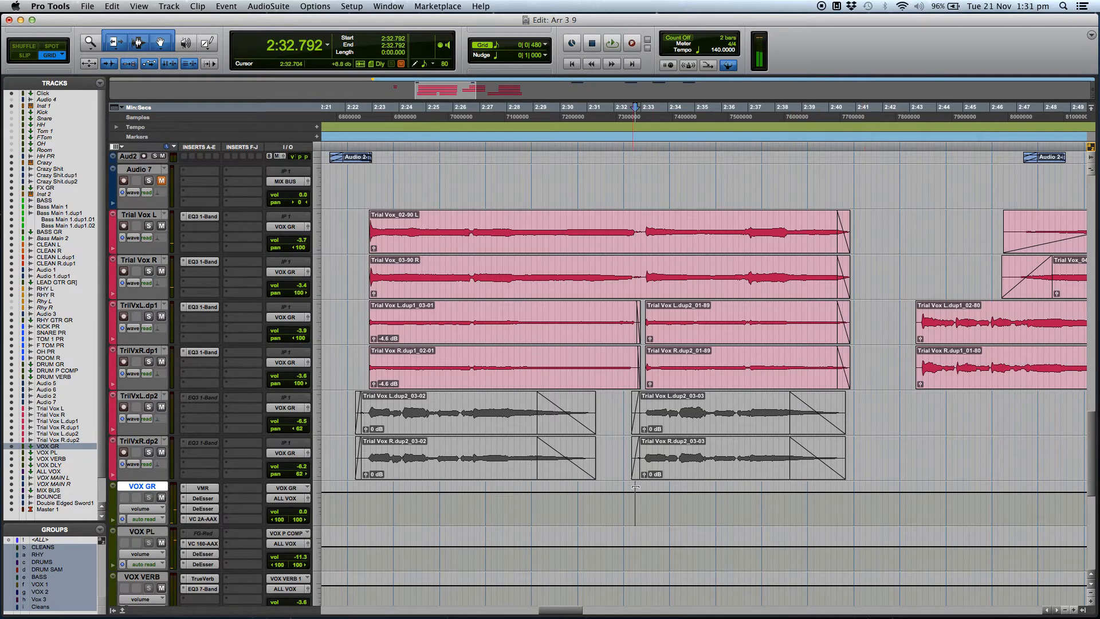
# Choose a 1/8 note grid for cutting the four grouped Trial Vox tracks from the loud held note at 2:37.506
pyautogui.hscroll(-3, 636, 490)
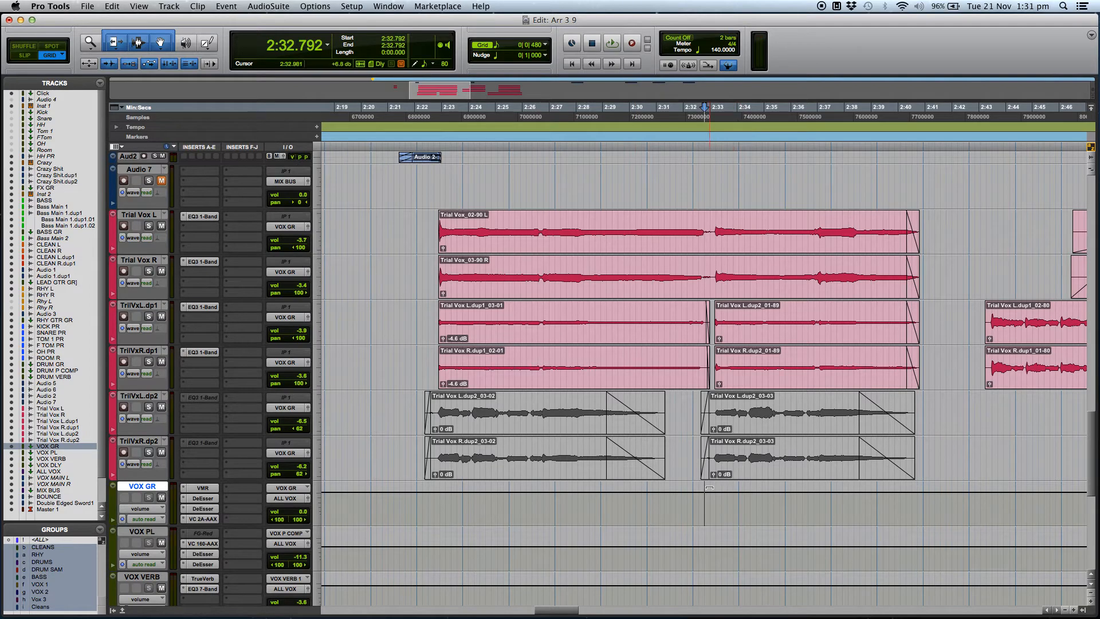
pyautogui.click(835, 500)
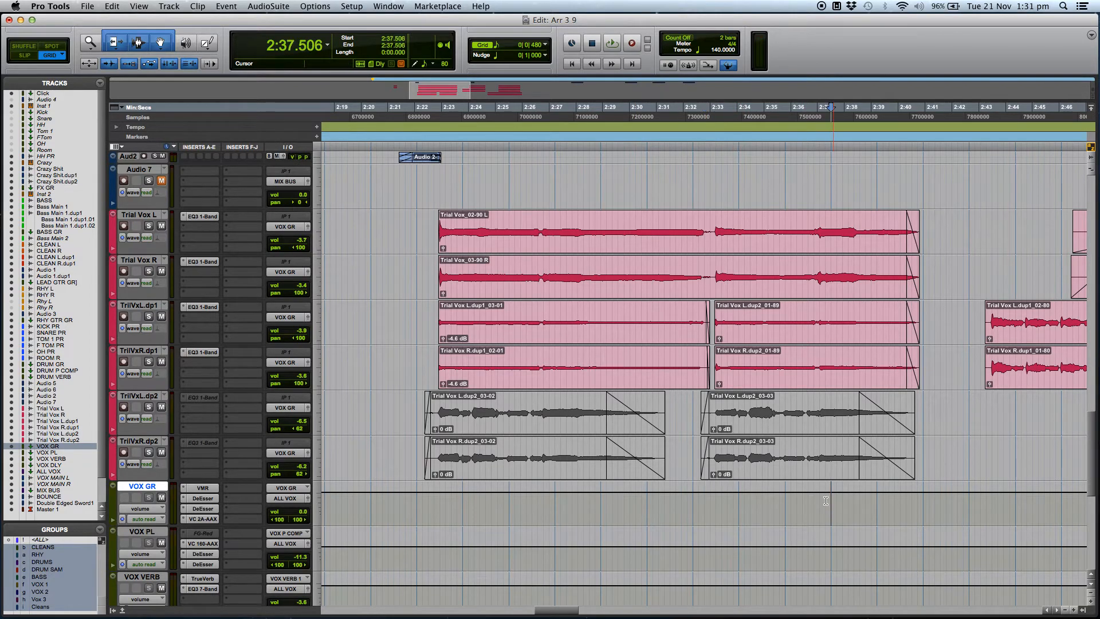
pyautogui.press('super+bracketright')
pyautogui.press('super+bracketleft')
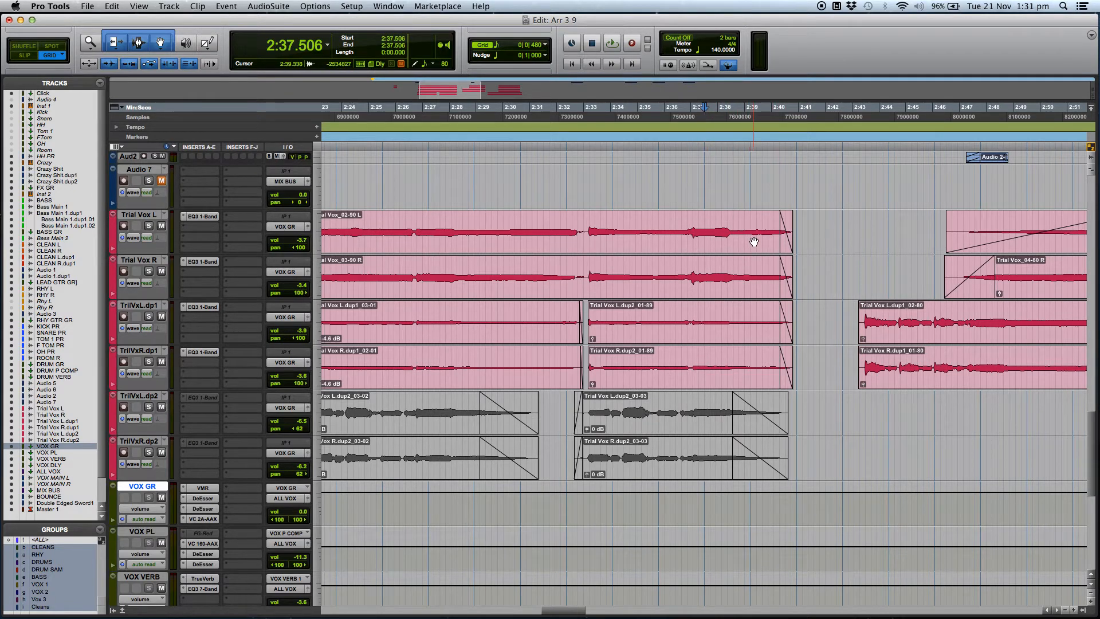
pyautogui.click(711, 226)
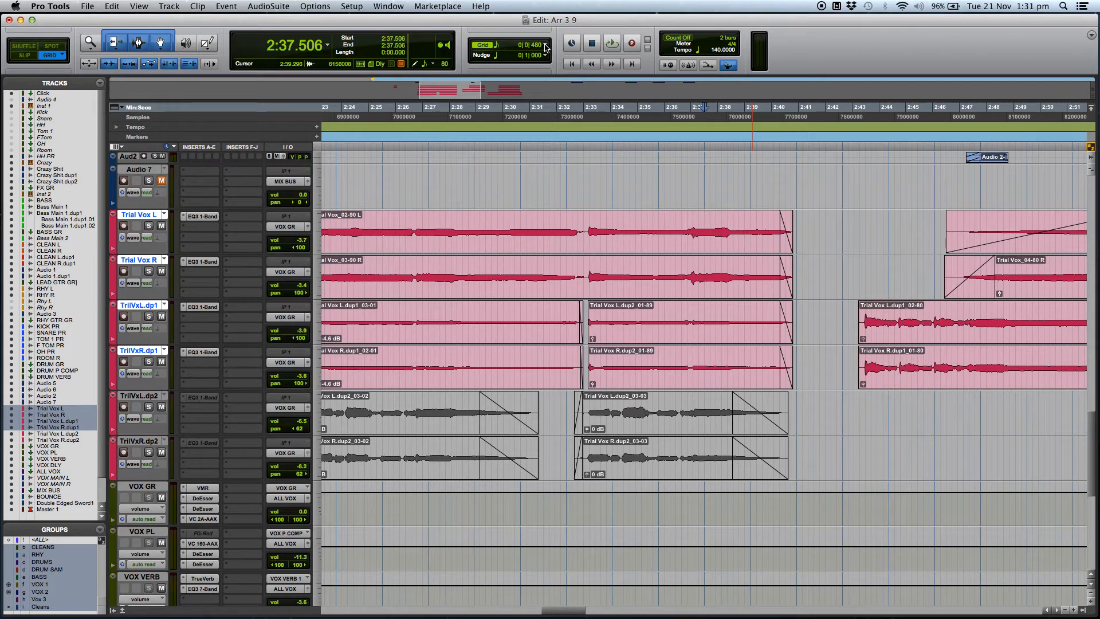
pyautogui.click(546, 46)
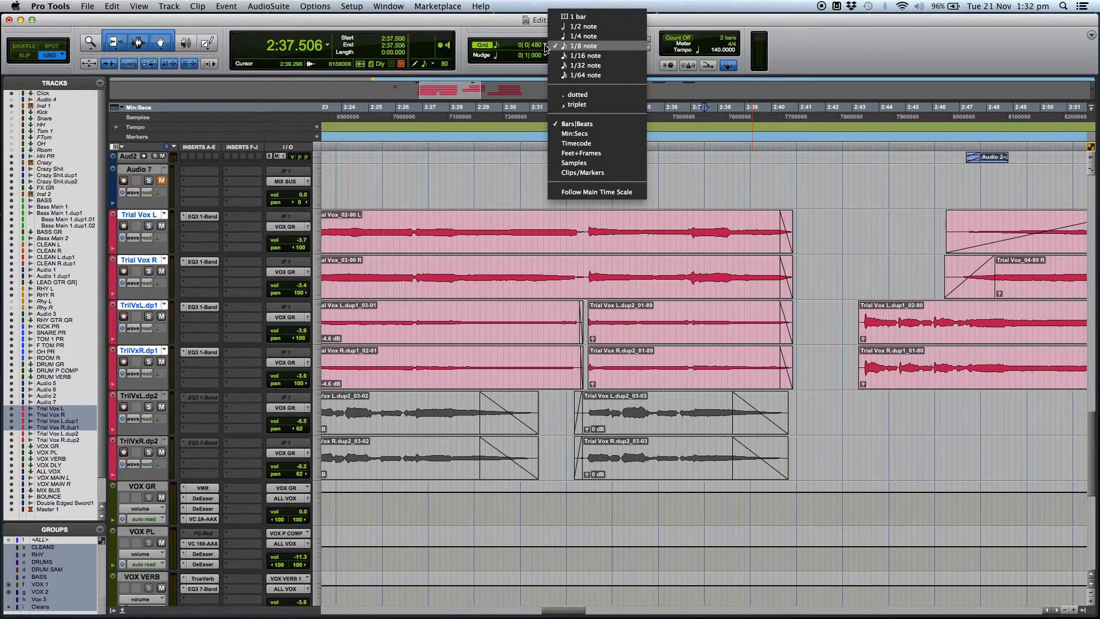
pyautogui.click(577, 48)
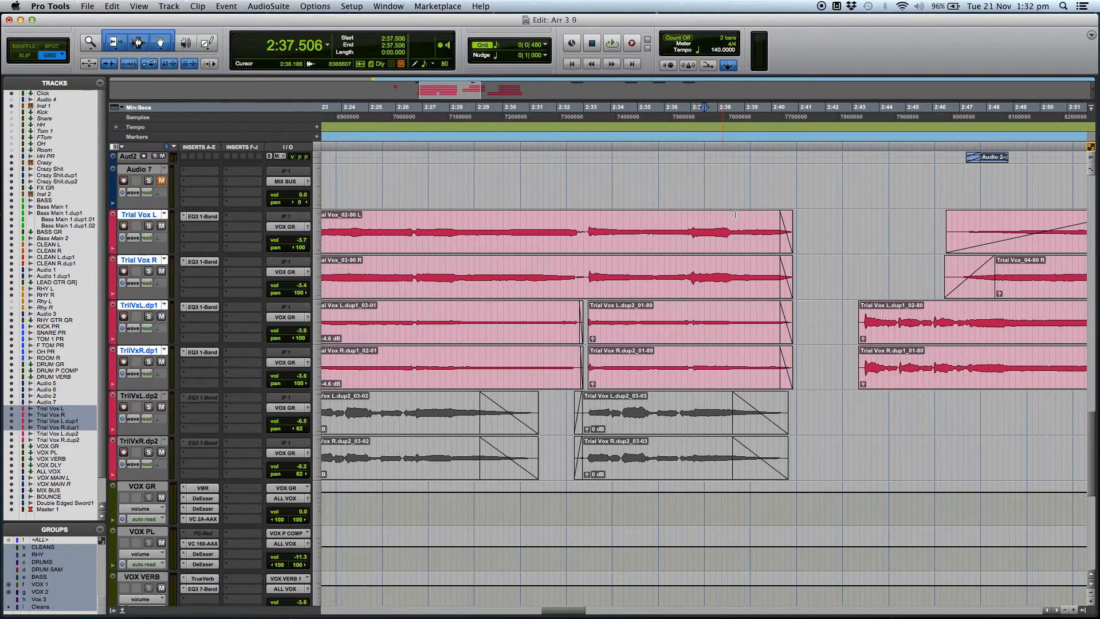
pyautogui.press('super+bracketright')
pyautogui.hscroll(1, 745, 251)
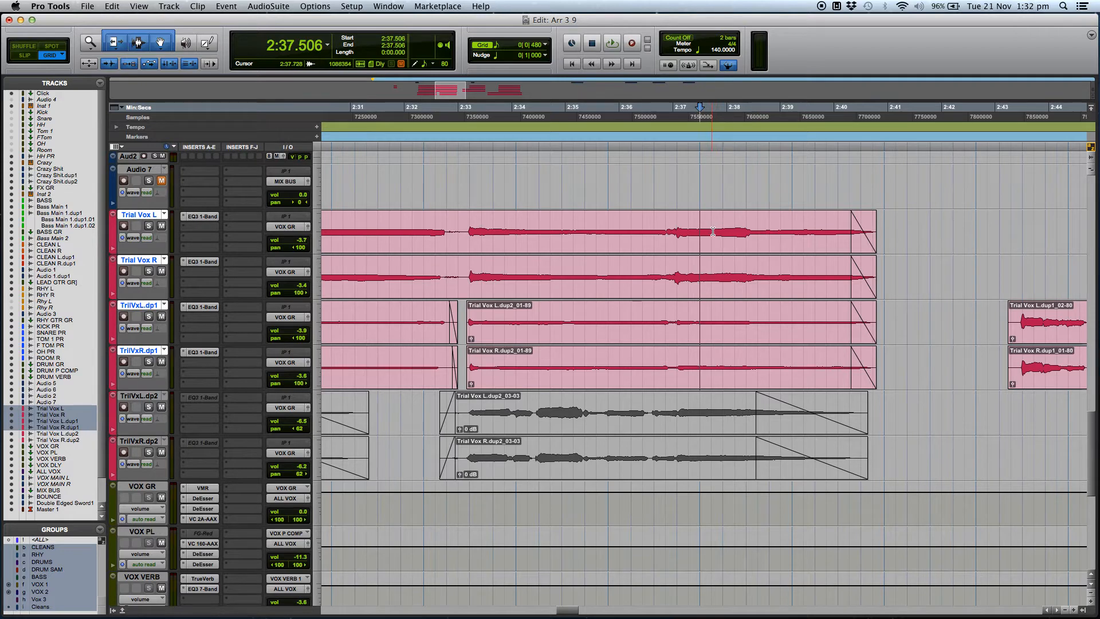
# Split the four grouped vocal clips at every eighth note from 2:37.506 to 2:38.363
pyautogui.press('super+e')
pyautogui.click(715, 227)
pyautogui.press('super+e')
pyautogui.click(725, 226)
pyautogui.press('super+e')
pyautogui.click(737, 227)
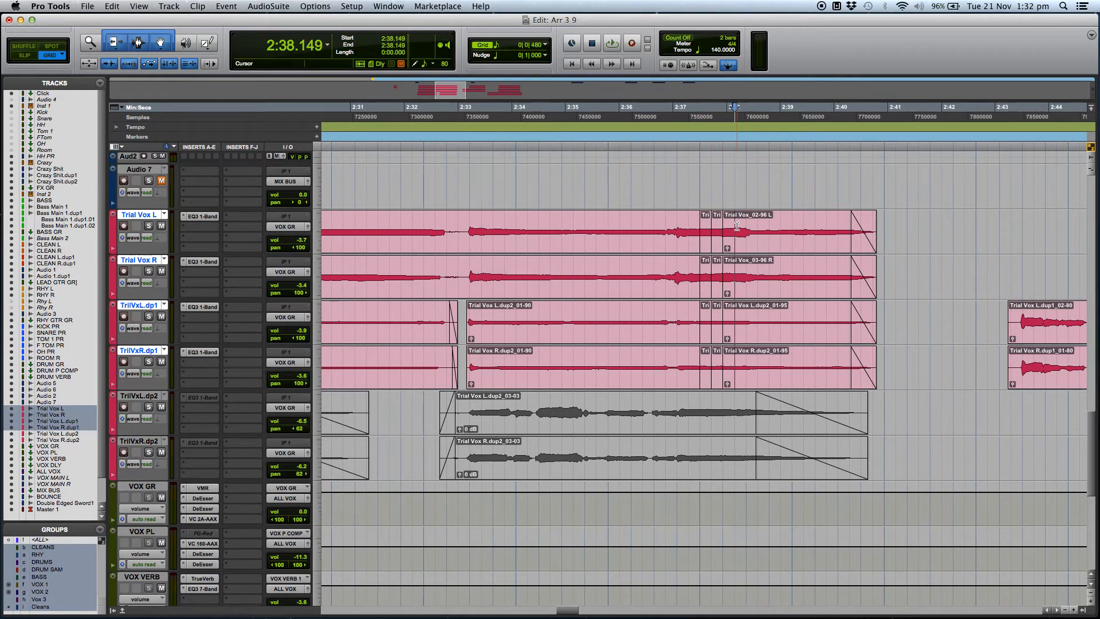
pyautogui.press('super+e')
pyautogui.click(746, 227)
pyautogui.press('super+e')
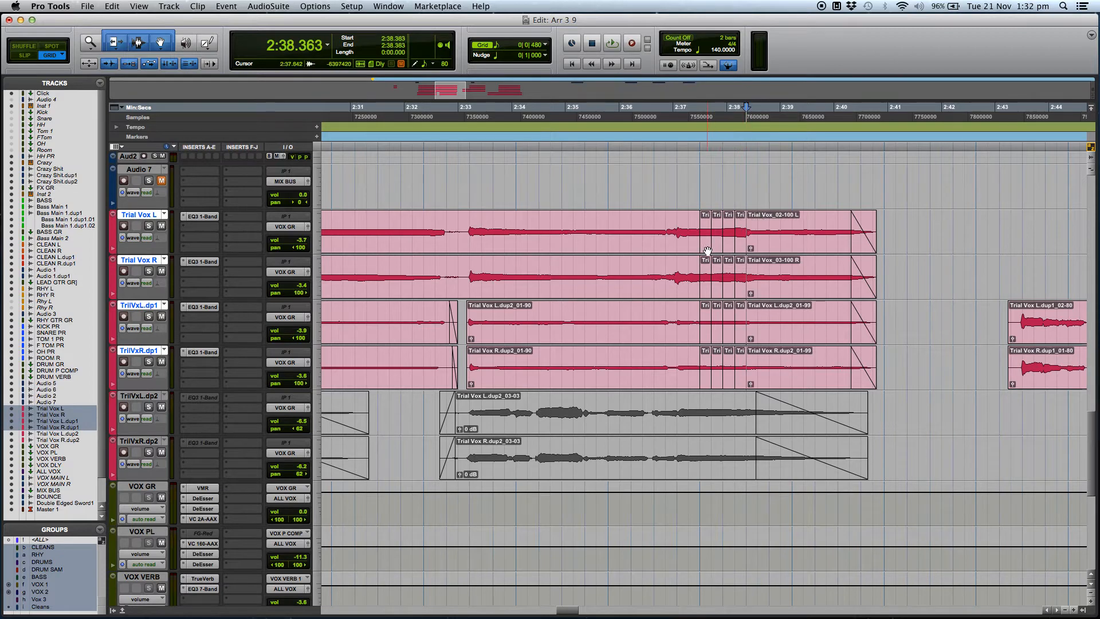
# Mute the first and third eighth-note slices on the four vocal tracks and play the passage from 2:32.792
pyautogui.click(706, 250)
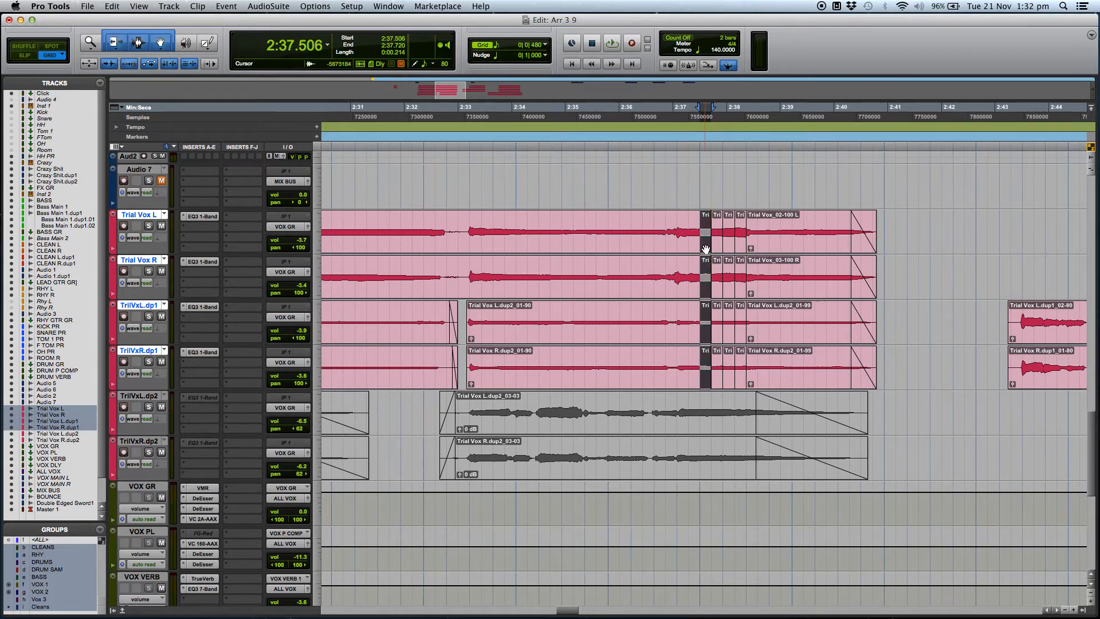
pyautogui.click(726, 244)
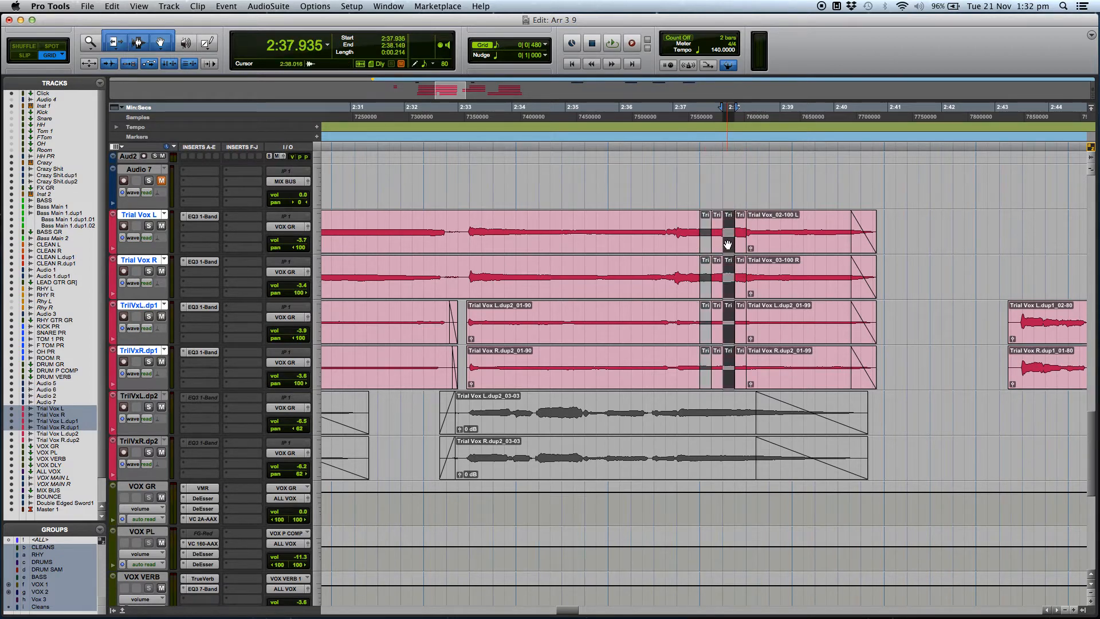
pyautogui.press('super+bracketleft')
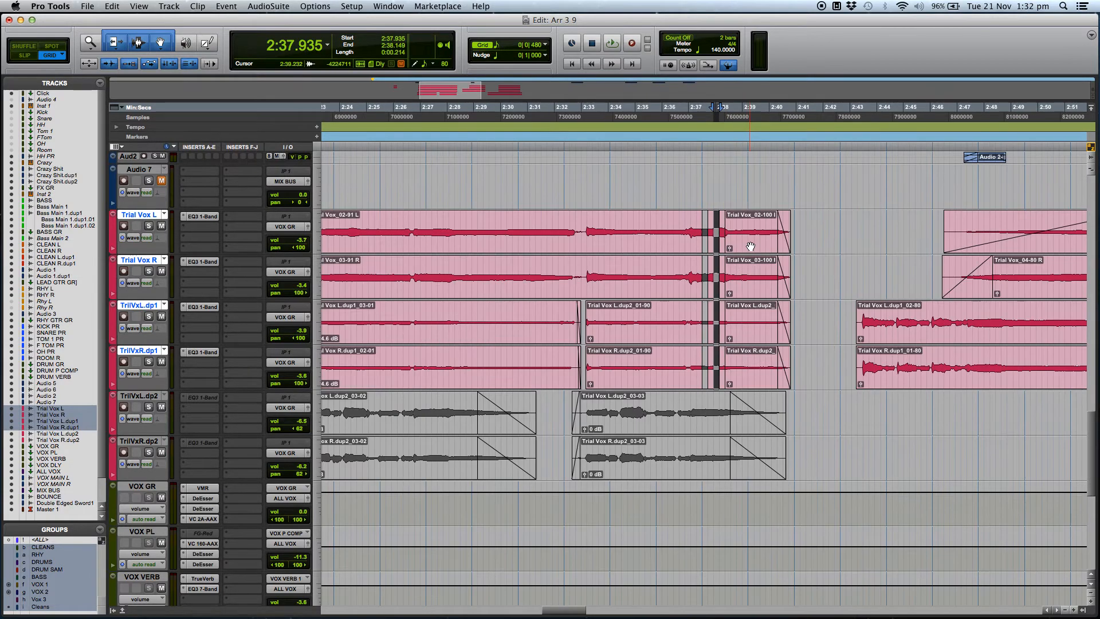
pyautogui.click(578, 498)
pyautogui.press('space')
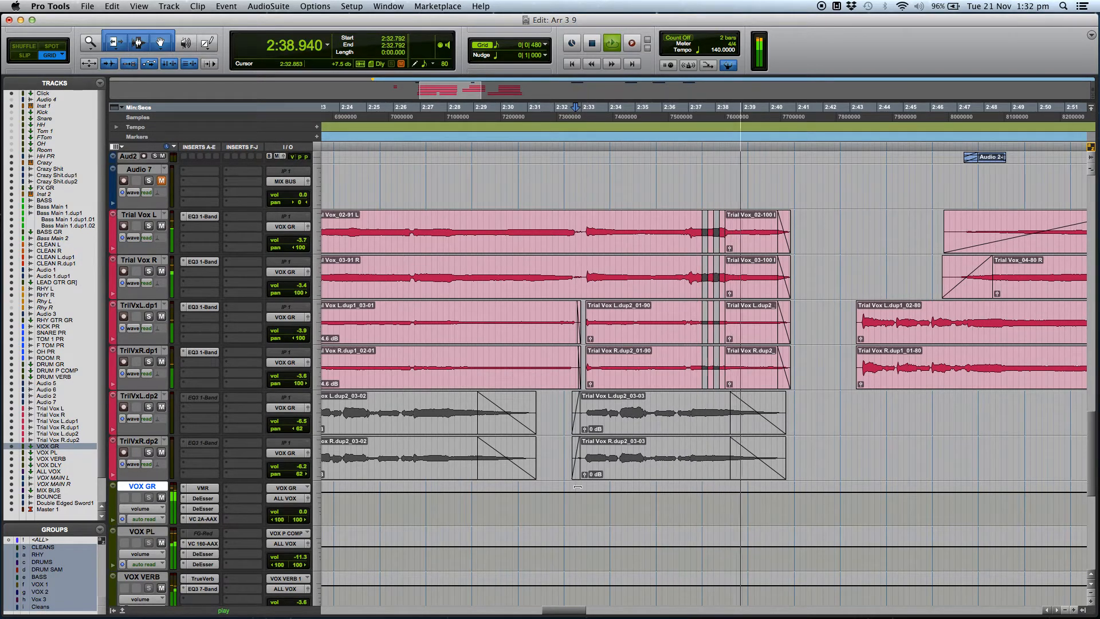
pyautogui.press('space')
# Set the grid to 1/16 note for the remaining vocal tail after the eighth-note slices
pyautogui.click(751, 218)
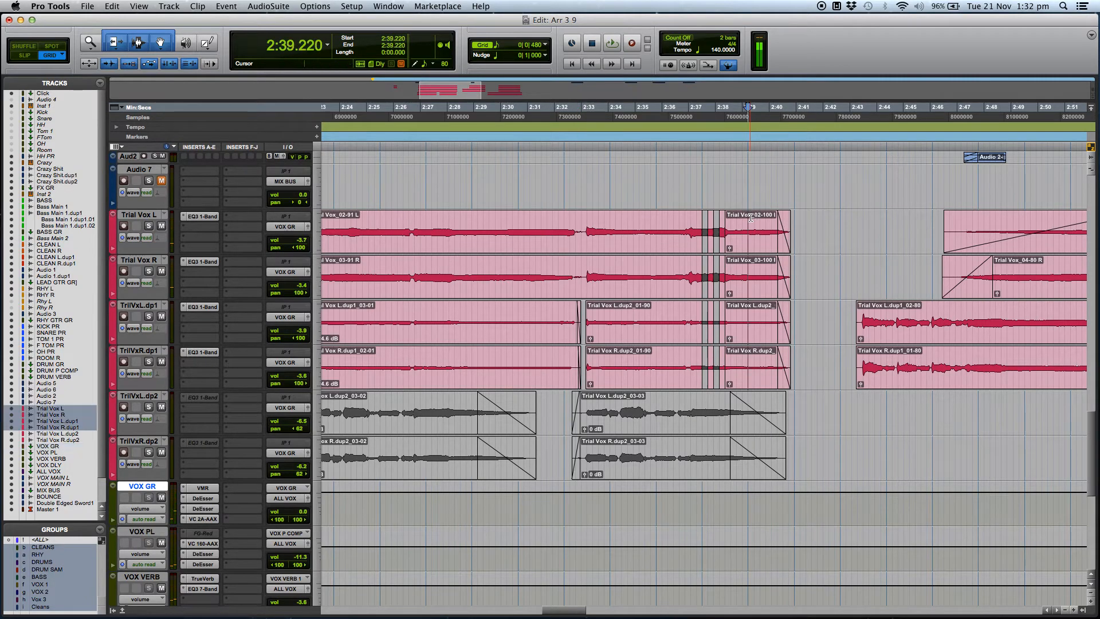
pyautogui.press('super+bracketright')
pyautogui.press('-')
pyautogui.press('super+bracketright')
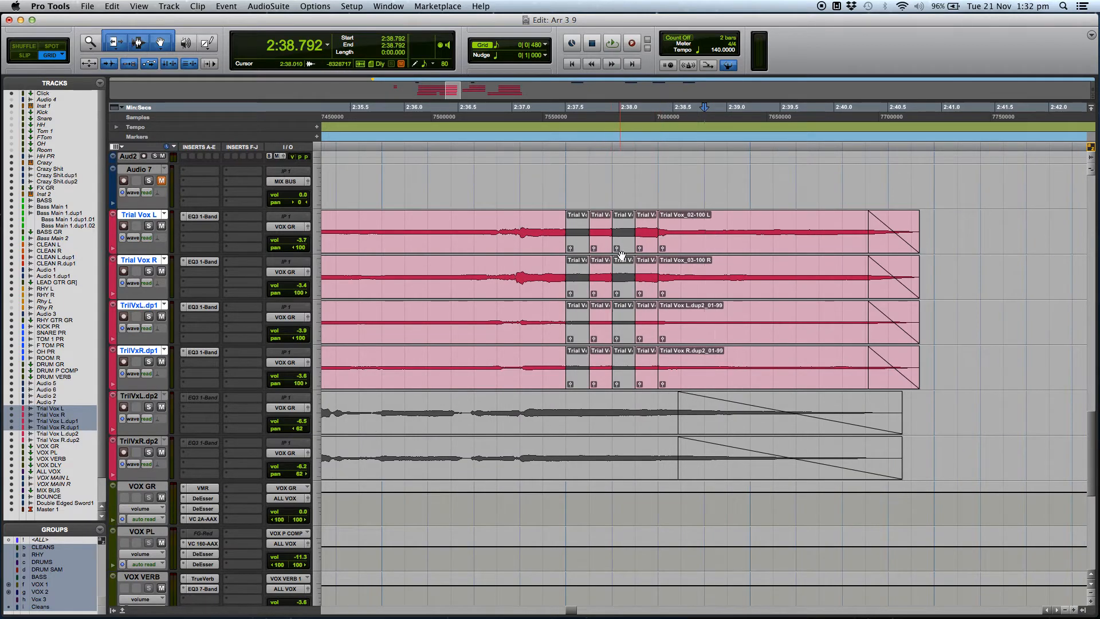
pyautogui.click(545, 45)
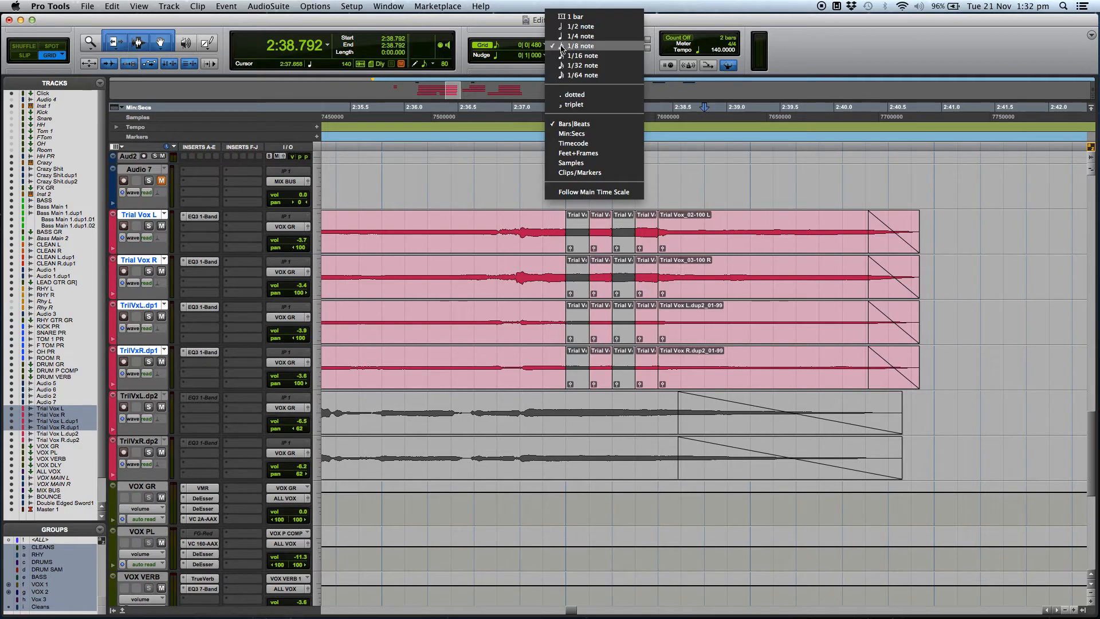
pyautogui.click(582, 55)
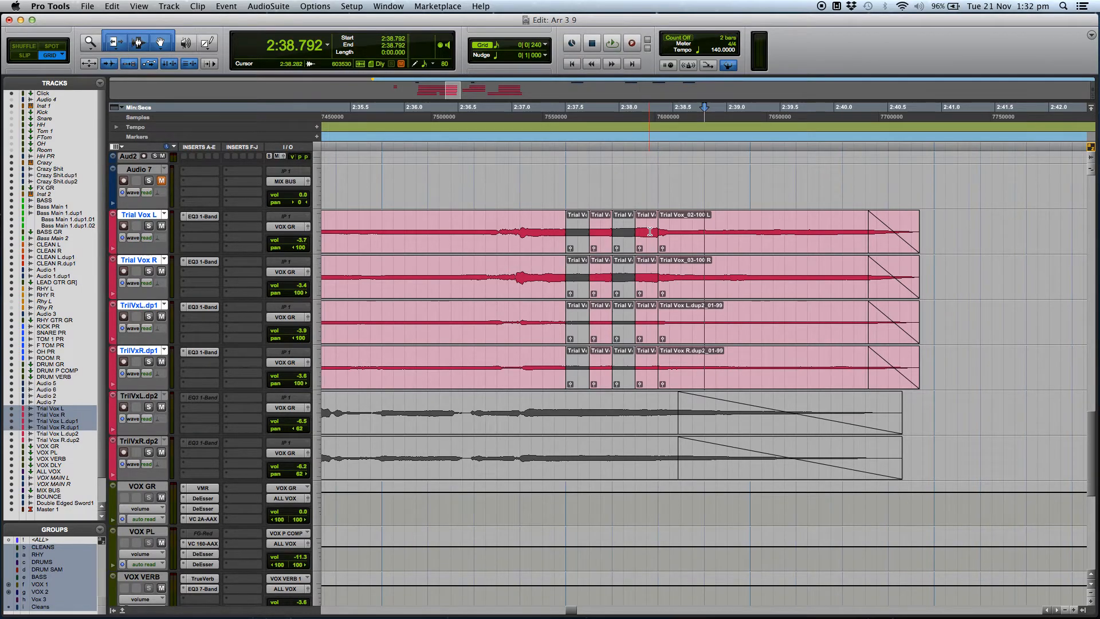
# Split the tail of the four vocal clips at every sixteenth note from 2:38.470 to 2:39.006
pyautogui.click(668, 231)
pyautogui.press('super+e')
pyautogui.click(680, 230)
pyautogui.press('super+e')
pyautogui.click(692, 229)
pyautogui.press('super+e')
pyautogui.click(704, 229)
pyautogui.press('super+e')
pyautogui.click(716, 230)
pyautogui.press('super+e')
pyautogui.click(726, 229)
pyautogui.press('super+e')
# Mute the first, third and fifth sixteenth-note slices on the four vocal tracks
pyautogui.click(676, 248)
pyautogui.click(667, 248)
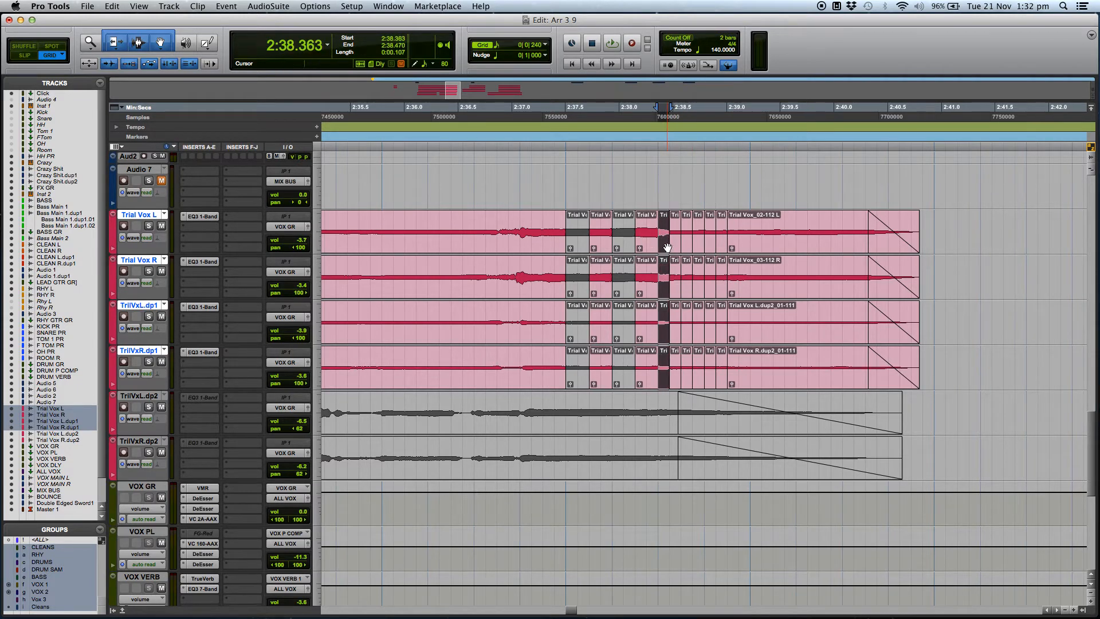
pyautogui.press('super+m')
pyautogui.click(685, 244)
pyautogui.press('super+m')
pyautogui.click(708, 240)
pyautogui.press('super+m')
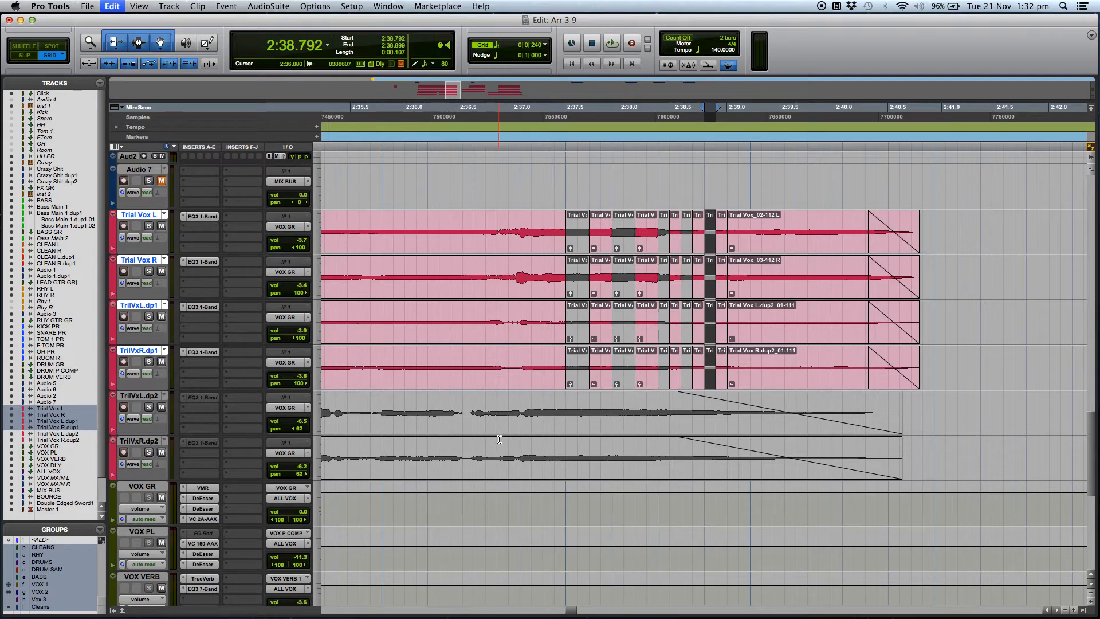
# Play the chopped vocal passage from 2:33.113 and stop after the slices
pyautogui.press('super+bracketleft')
pyautogui.click(395, 496)
pyautogui.press('space')
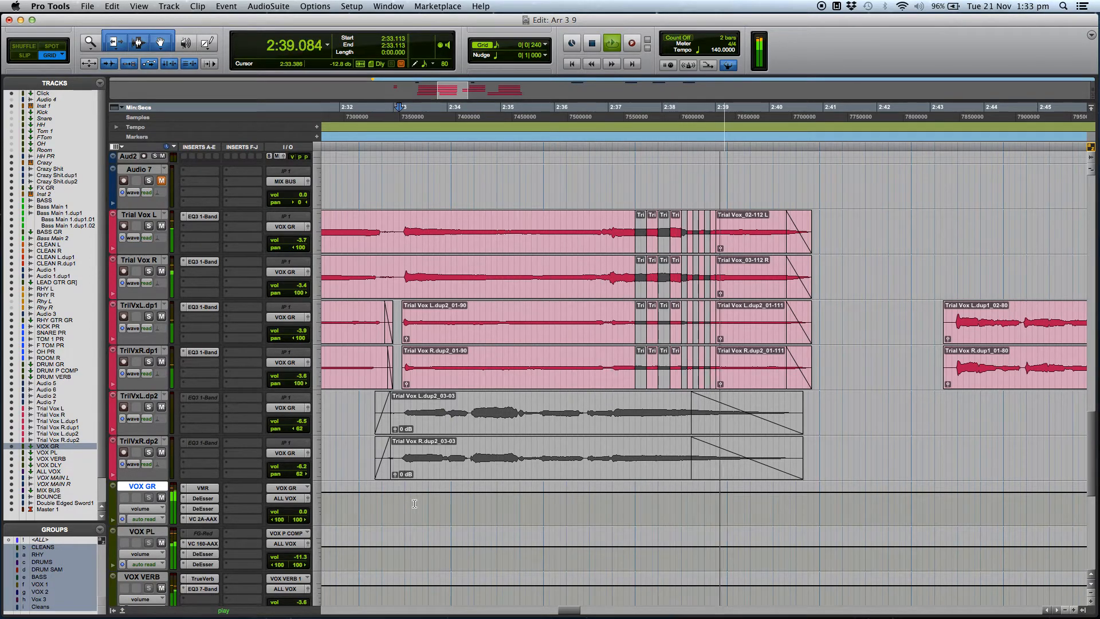
pyautogui.press('space')
# Unmute the first, third and fifth sixteenth-note slices on the four vocal tracks
pyautogui.click(726, 369)
pyautogui.press('t')
pyautogui.press('t')
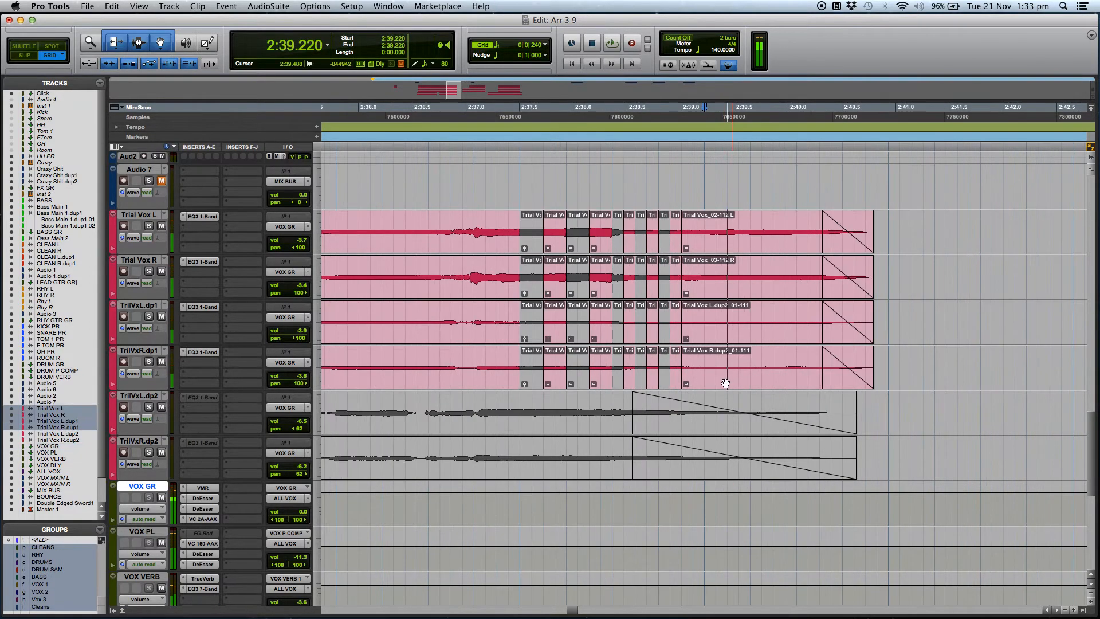
pyautogui.click(626, 373)
pyautogui.press('super+m')
pyautogui.click(577, 370)
pyautogui.press('super+m')
pyautogui.click(530, 375)
pyautogui.press('super+m')
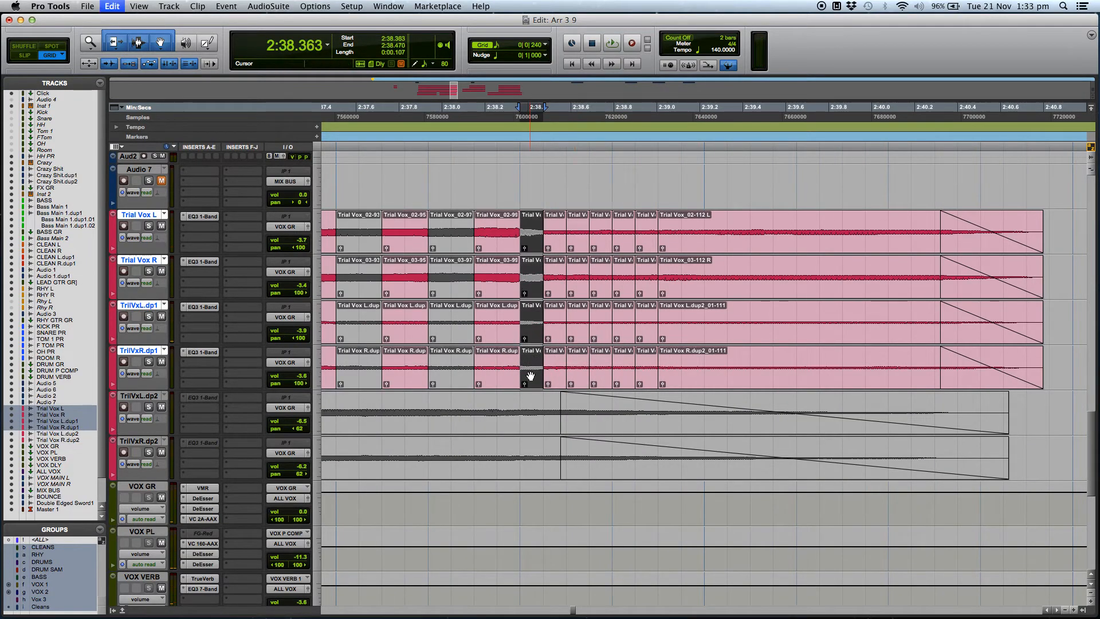
# Split the fourth eighth-note slice at 2:38.256 on the four vocal tracks and mute its second half
pyautogui.click(514, 358)
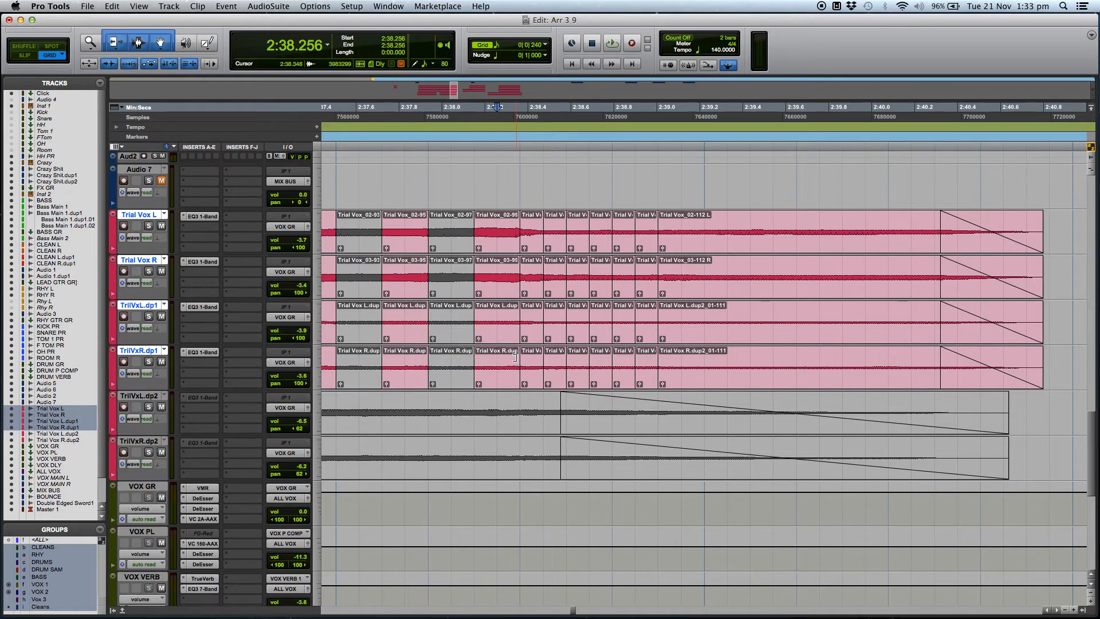
pyautogui.press('b')
pyautogui.click(509, 379)
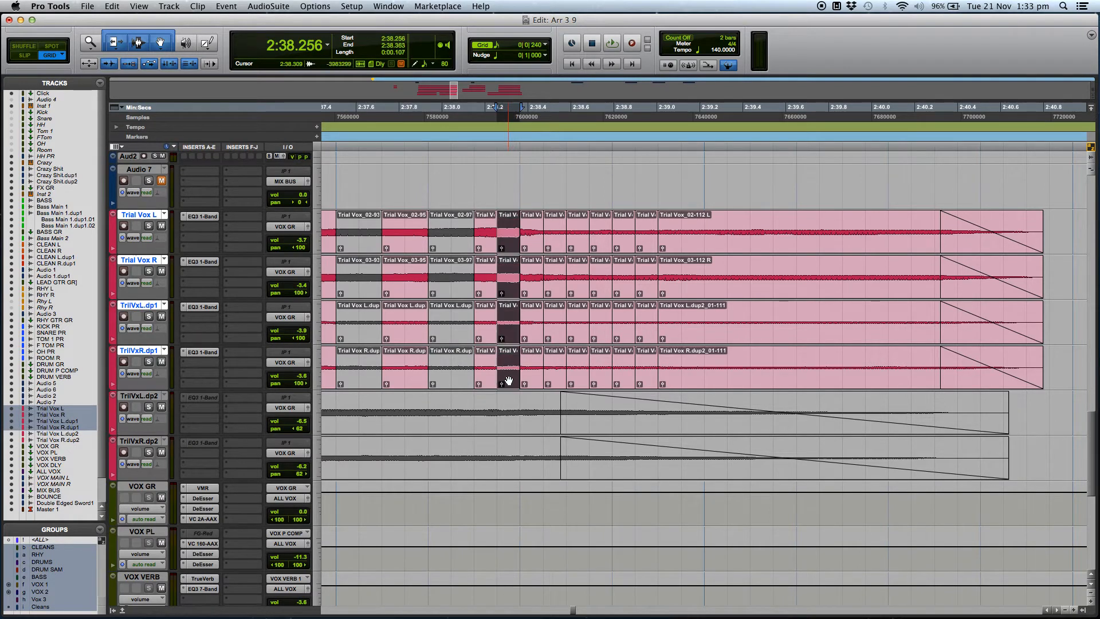
pyautogui.press('super+m')
# Mute the sixteenth-note vocal slices starting at 2:38.470, 2:38.685 and 2:38.899
pyautogui.click(548, 384)
pyautogui.press('super+m')
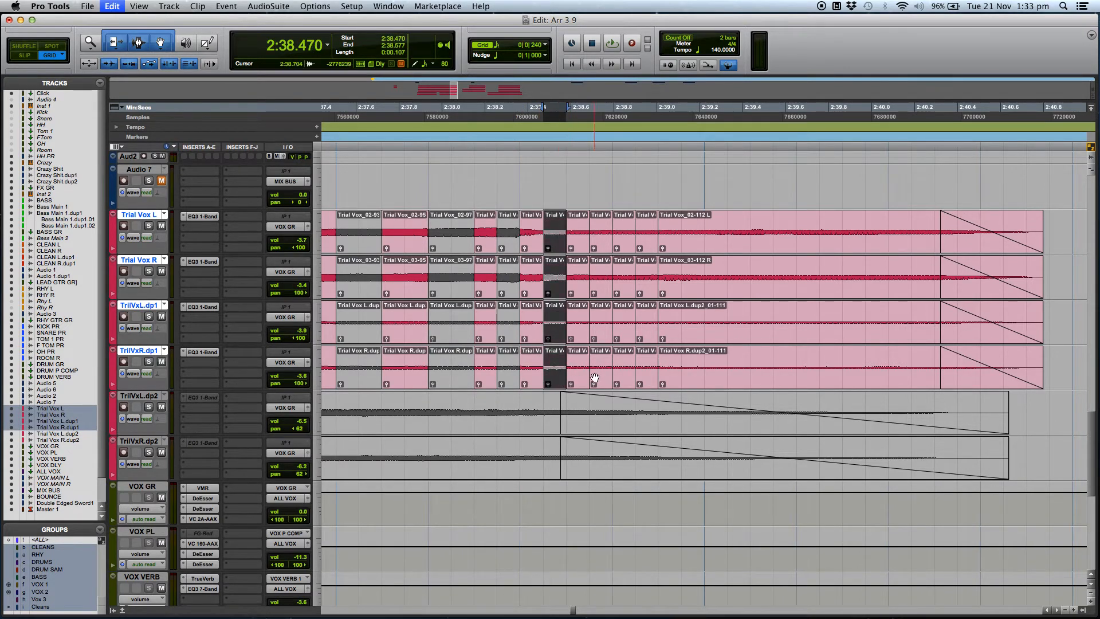
pyautogui.click(597, 379)
pyautogui.press('super+m')
pyautogui.click(648, 379)
pyautogui.press('super+m')
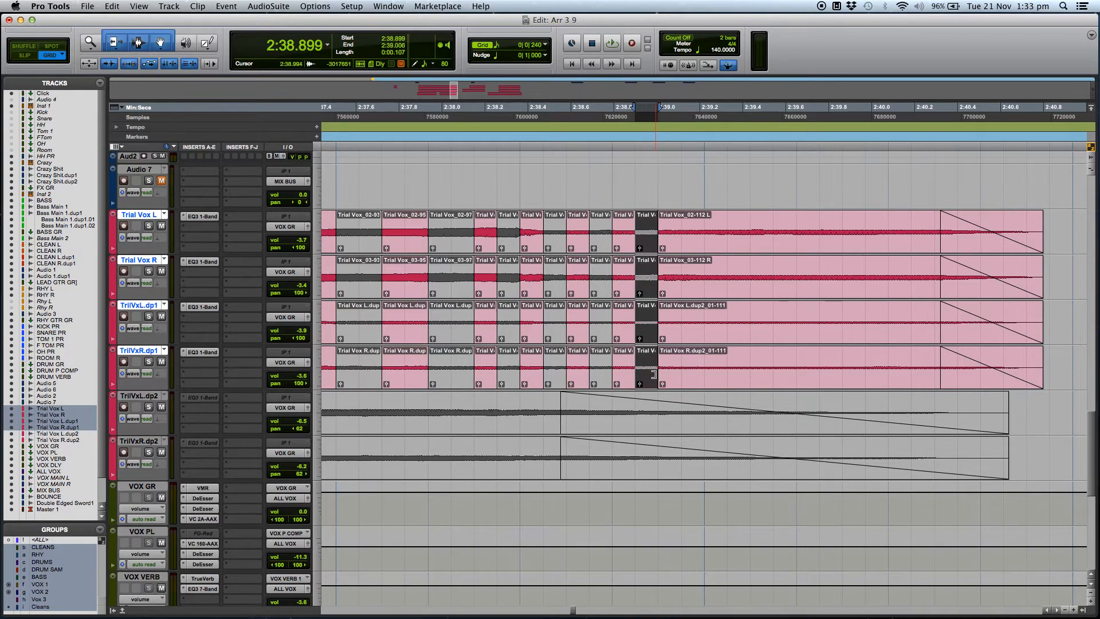
# Play the vocals from 2:33.006 to check the revised stutter pattern, and stop playback
pyautogui.press('r')
pyautogui.press('r')
pyautogui.click(372, 500)
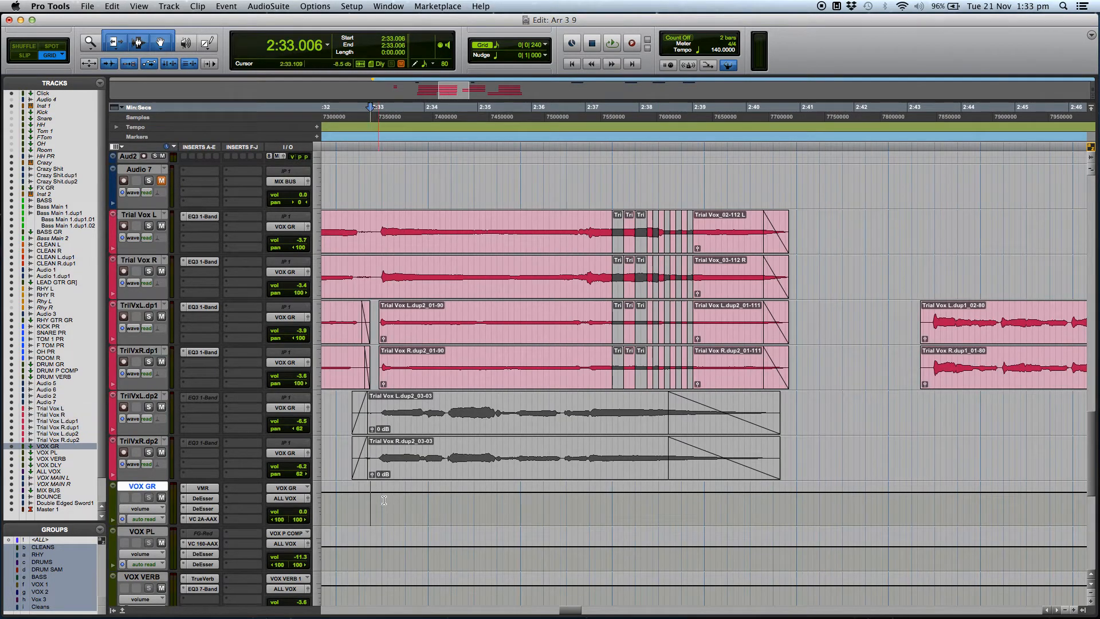
pyautogui.press('space')
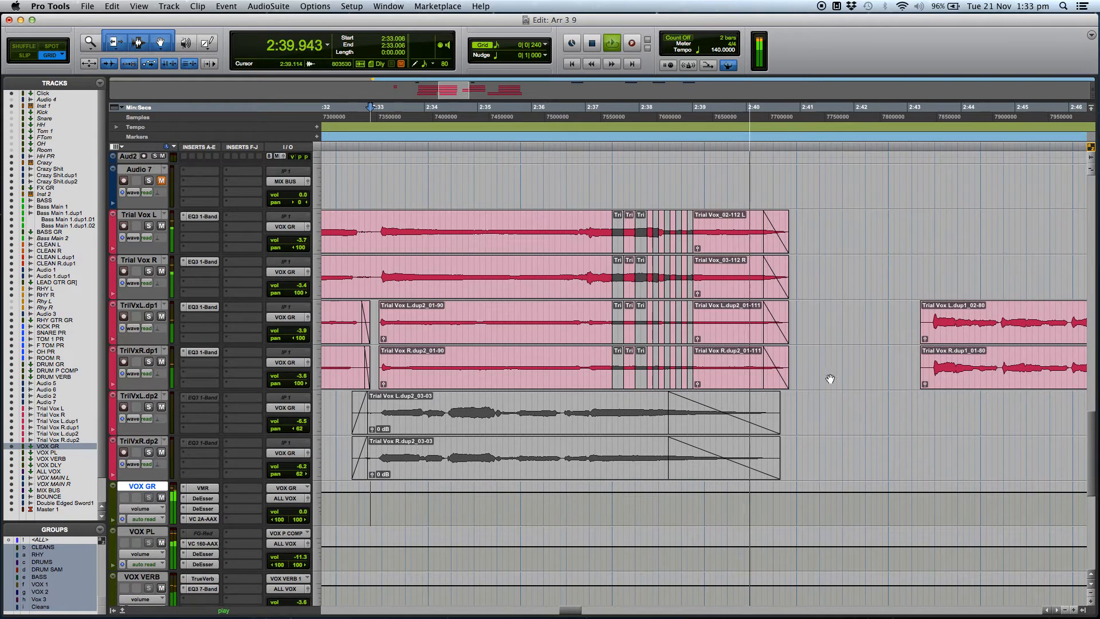
pyautogui.press('space')
# Set the grid to 0|0|120 and split the held note on the four vocal tracks at every thirty-second note from 2:39.060 to 2:39.327
pyautogui.click(719, 338)
pyautogui.press('super+bracketright')
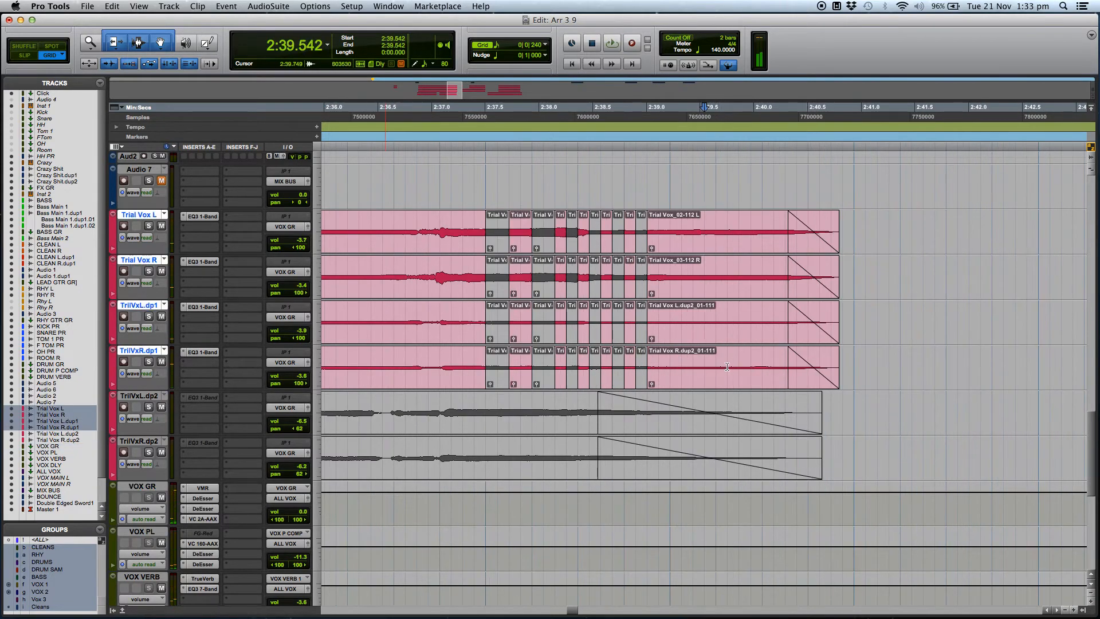
pyautogui.click(463, 222)
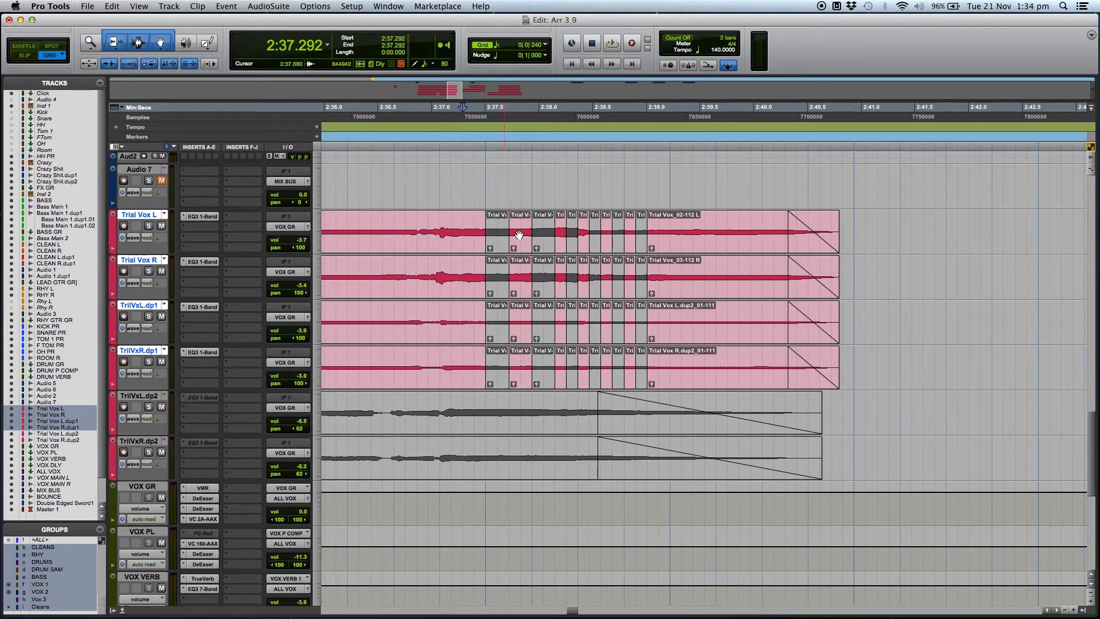
pyautogui.click(671, 227)
pyautogui.click(661, 226)
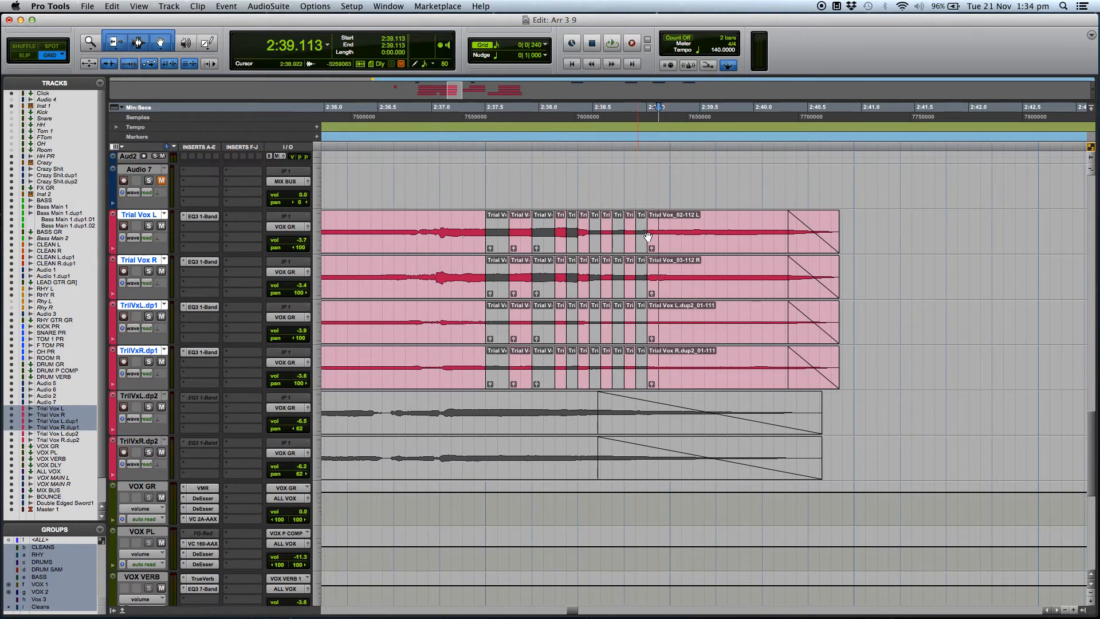
pyautogui.click(544, 45)
pyautogui.click(566, 56)
pyautogui.click(670, 230)
pyautogui.press('super+bracketright')
pyautogui.click(671, 227)
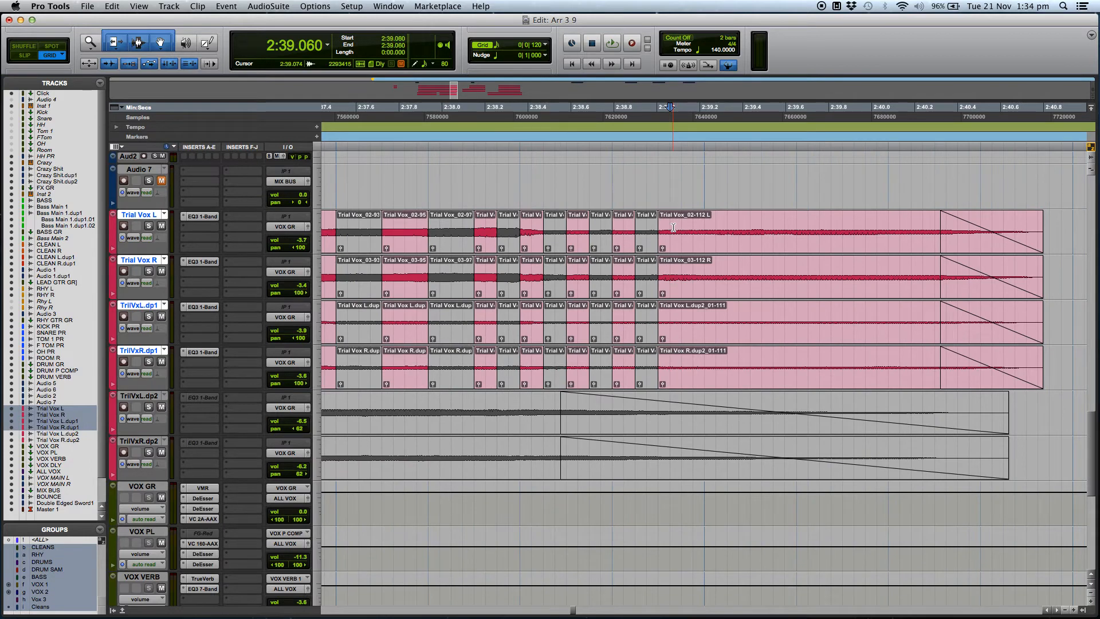
pyautogui.press('super+e')
pyautogui.click(688, 228)
pyautogui.press('super+e')
pyautogui.click(700, 227)
pyautogui.press('super+e')
pyautogui.click(712, 226)
pyautogui.press('super+e')
pyautogui.click(715, 226)
pyautogui.press('super+e')
pyautogui.click(727, 226)
pyautogui.press('super+e')
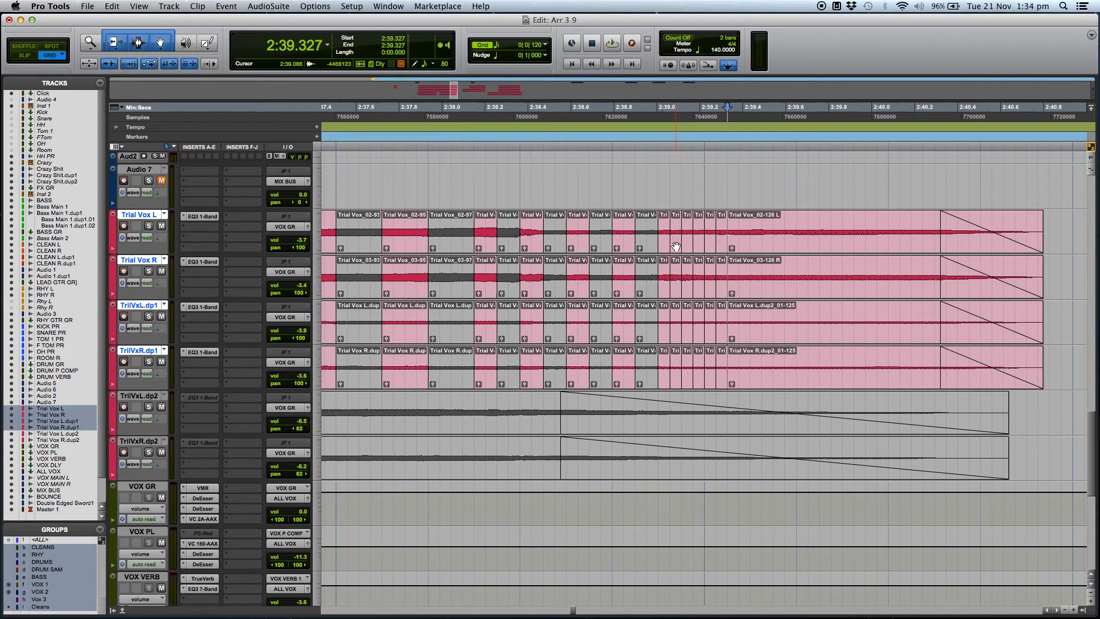
# Mute the thirty-second-note vocal slices starting at 2:39.060, 2:39.167 and 2:39.274 on the four vocal tracks
pyautogui.click(677, 247)
pyautogui.click(700, 246)
pyautogui.press('super+m')
# Split the four vocal clips at 2:39.381 and 2:39.435, and mute the slice between the two cuts
pyautogui.click(739, 228)
pyautogui.press('super+e')
pyautogui.click(747, 238)
pyautogui.click(751, 228)
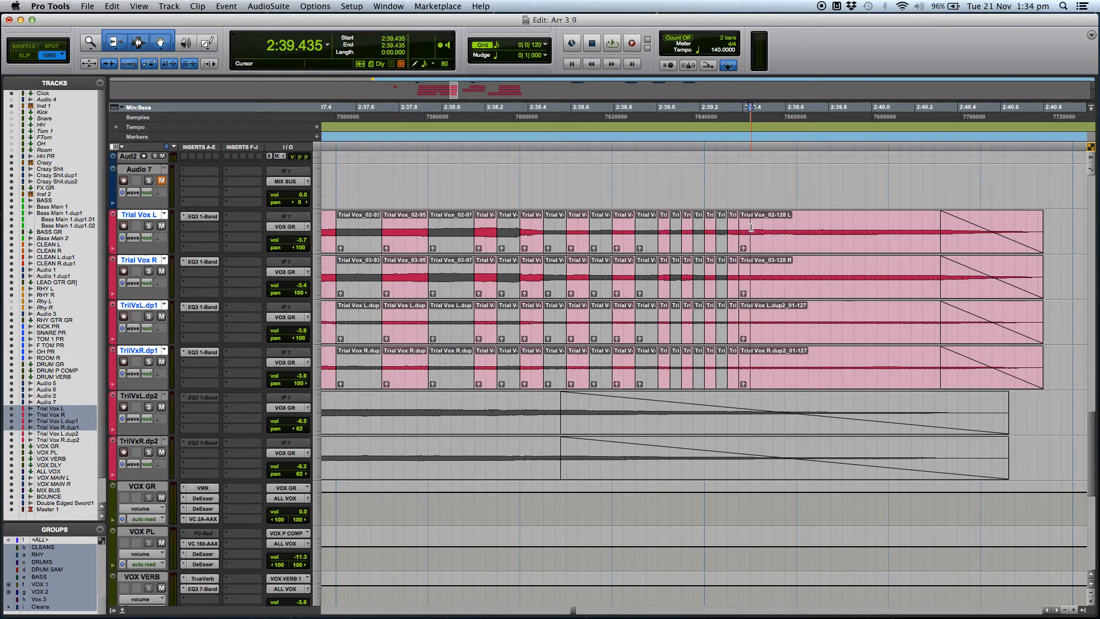
pyautogui.press('super+e')
pyautogui.click(742, 246)
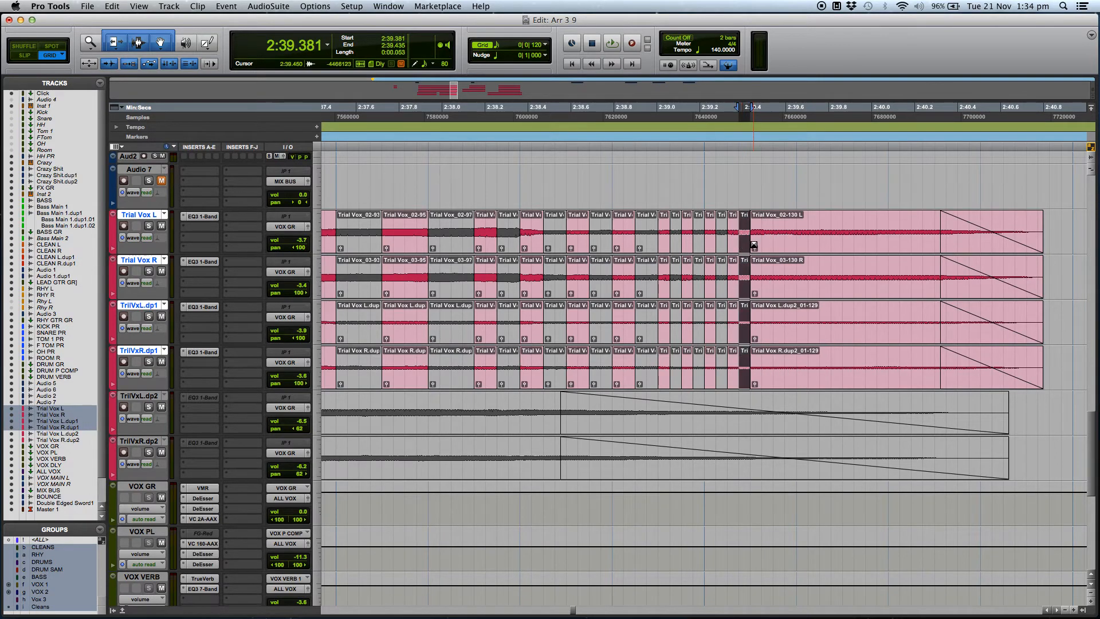
# Set the grid to 0|0|060 and split the four vocal clips at every sixty-fourth note from 2:39.461 to 2:39.649
pyautogui.click(762, 227)
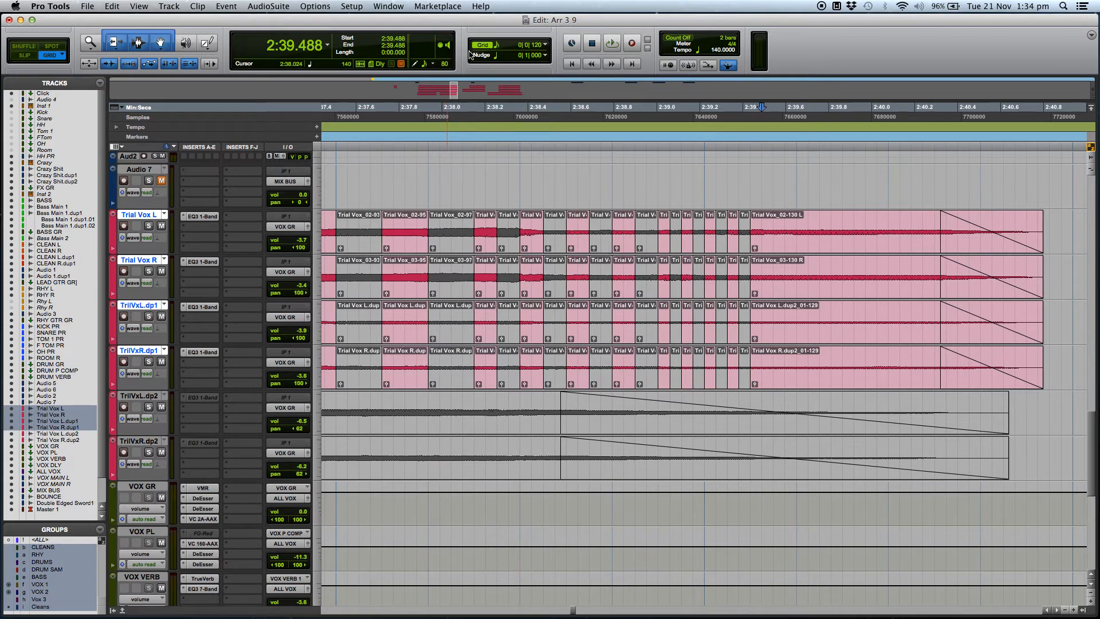
pyautogui.click(544, 45)
pyautogui.click(554, 57)
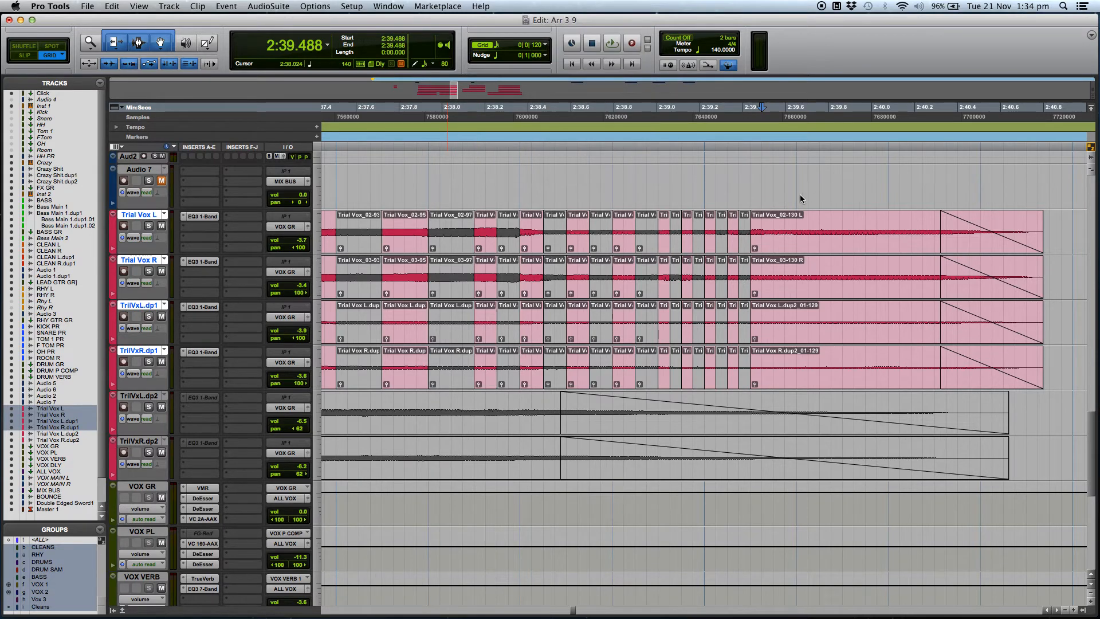
pyautogui.click(766, 229)
pyautogui.press('super+]')
pyautogui.click(682, 228)
pyautogui.press('b')
pyautogui.click(706, 230)
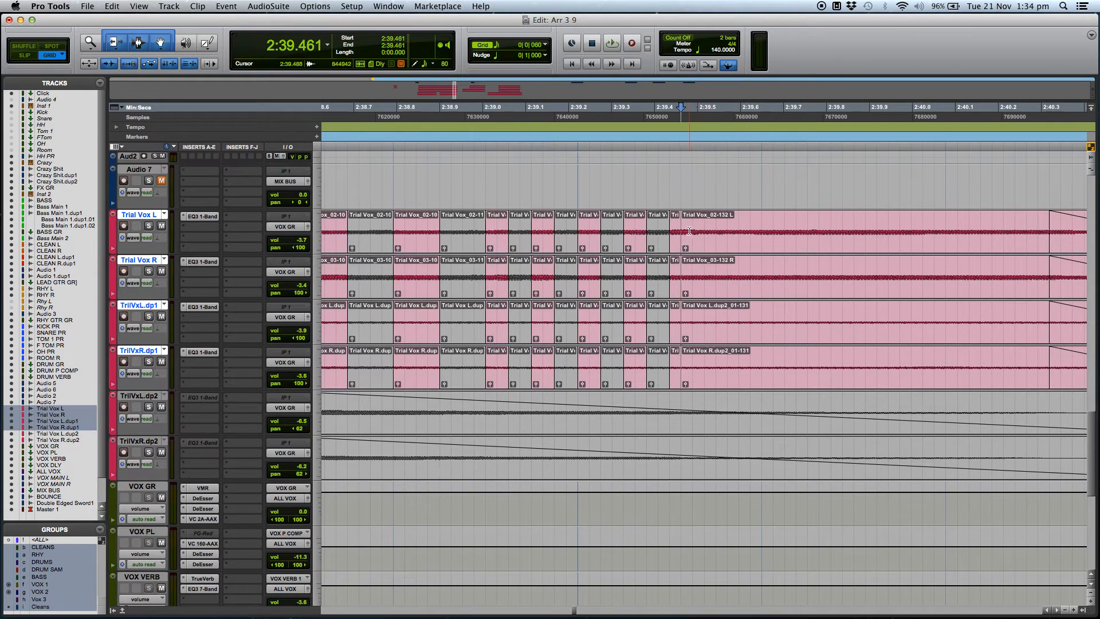
pyautogui.press('b')
pyautogui.click(711, 230)
pyautogui.press('b')
pyautogui.click(722, 230)
pyautogui.press('b')
pyautogui.click(734, 230)
pyautogui.press('b')
pyautogui.click(745, 229)
pyautogui.press('b')
pyautogui.click(752, 229)
pyautogui.press('b')
pyautogui.click(763, 229)
pyautogui.press('b')
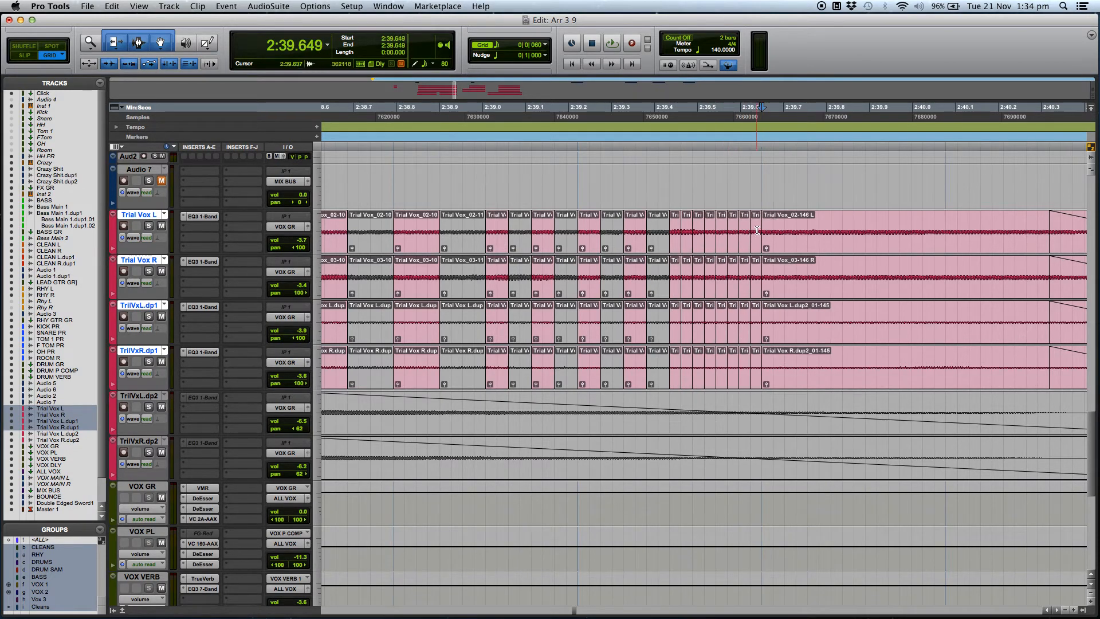
# Mute the sixty-fourth-note vocal slices starting at 2:39.461, 2:39.515, 2:39.569 and 2:39.622
pyautogui.click(689, 244)
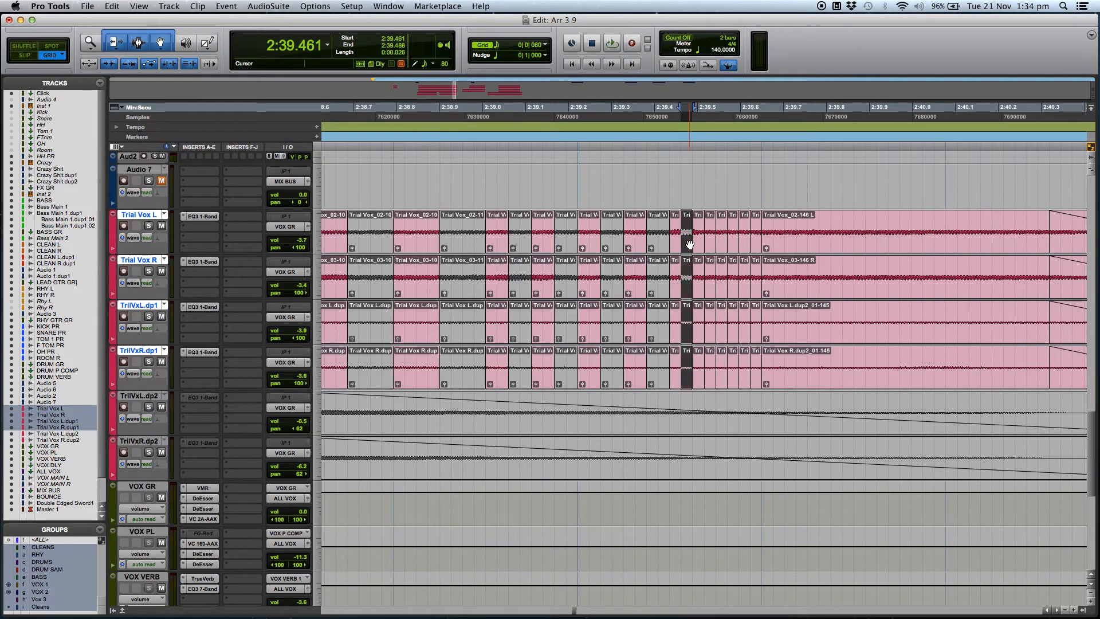
pyautogui.click(711, 240)
pyautogui.click(733, 241)
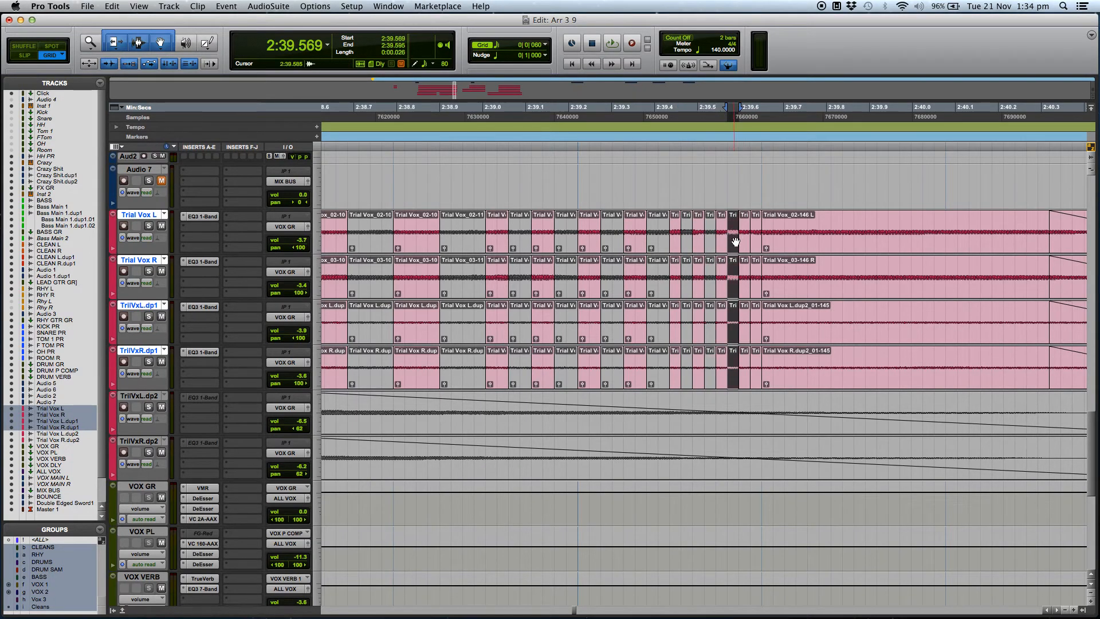
pyautogui.click(756, 241)
# Play the vocals from 2:33.086 to audition the accelerating stutter
pyautogui.press('r')
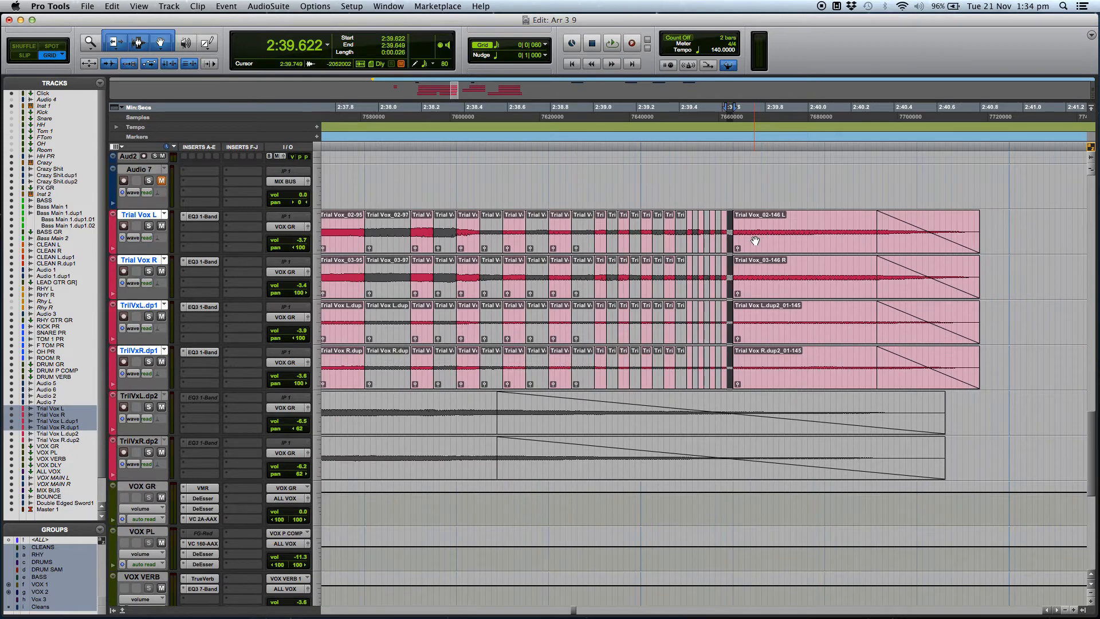
pyautogui.press('r')
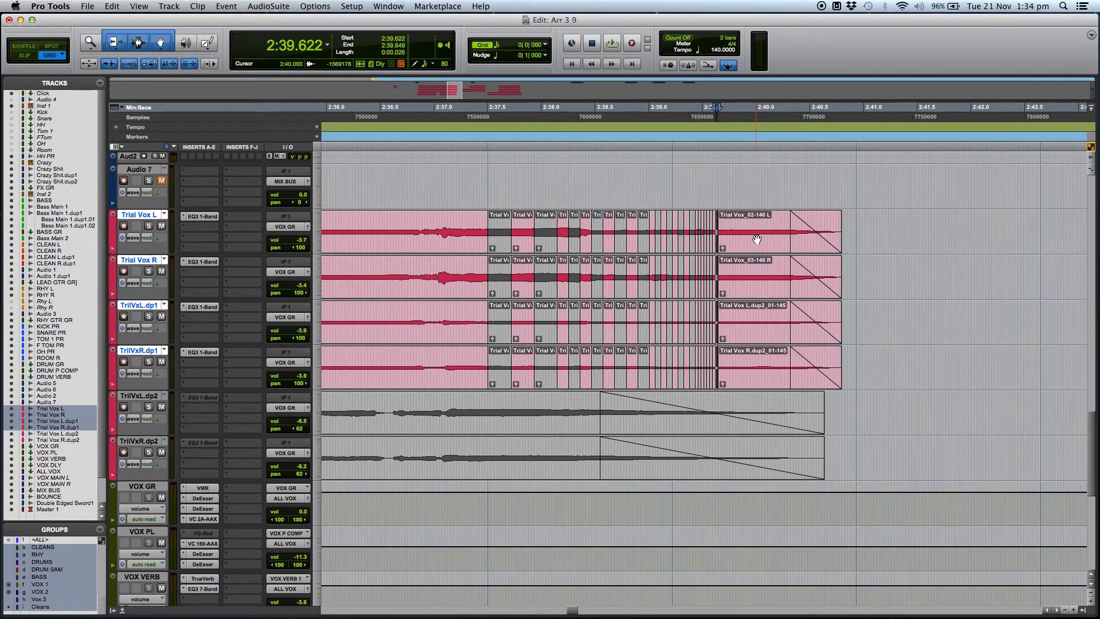
pyautogui.press('r')
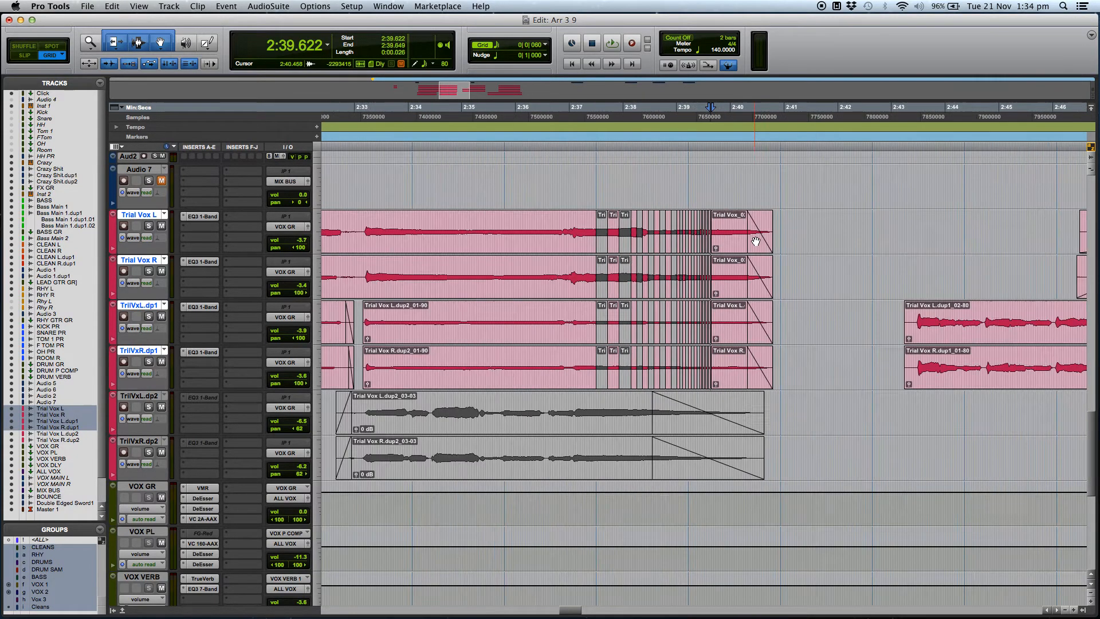
pyautogui.click(547, 504)
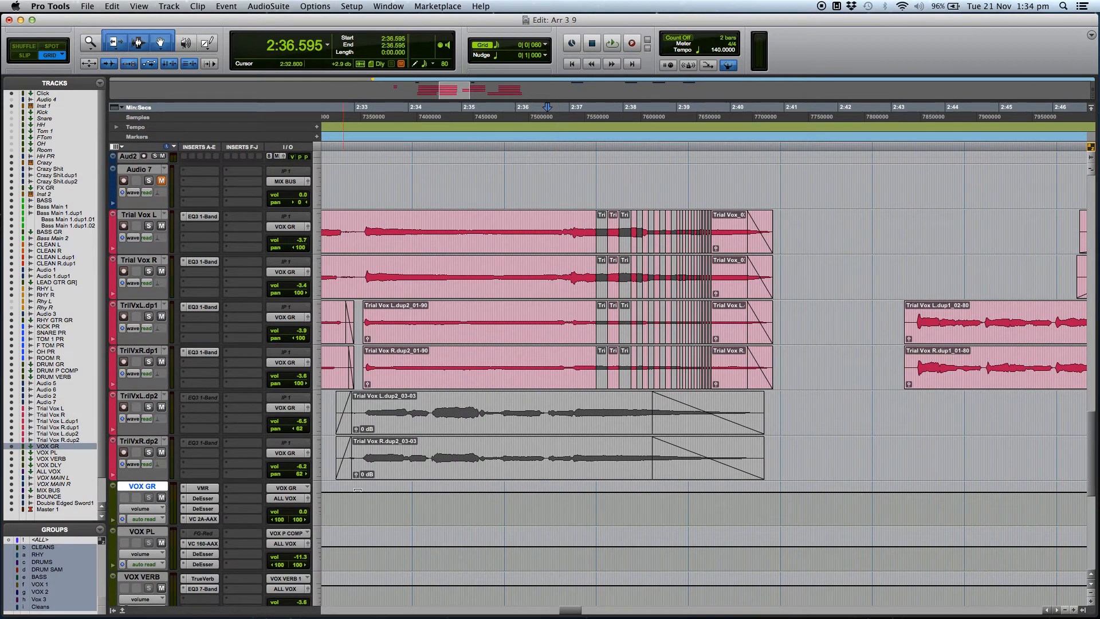
pyautogui.click(364, 498)
pyautogui.click(359, 499)
pyautogui.press('space')
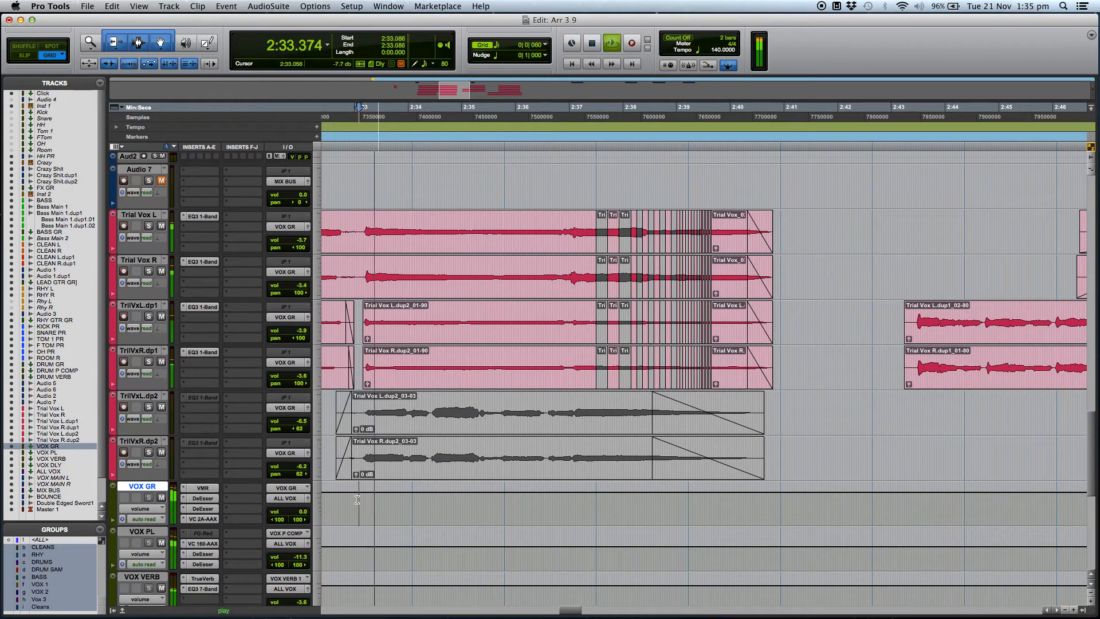
# Remove the fade-outs ending the four stuttered vocal clips and trim the clip ends to 2:40.640
pyautogui.click(761, 374)
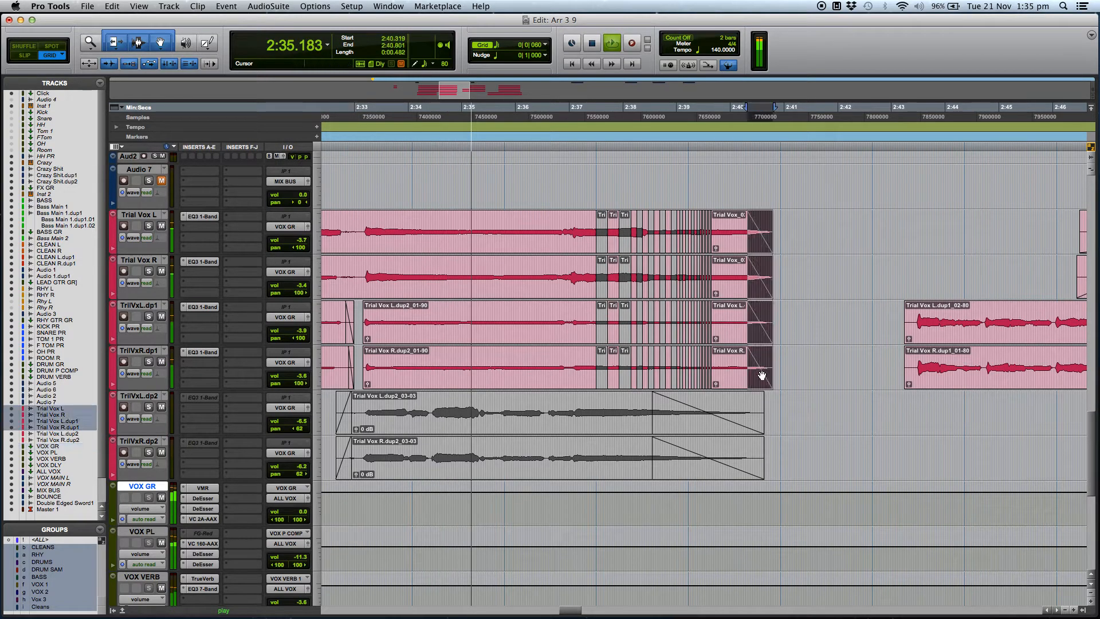
pyautogui.click(761, 373)
pyautogui.moveTo(751, 372); pyautogui.dragTo(732, 357)
pyautogui.click(755, 357)
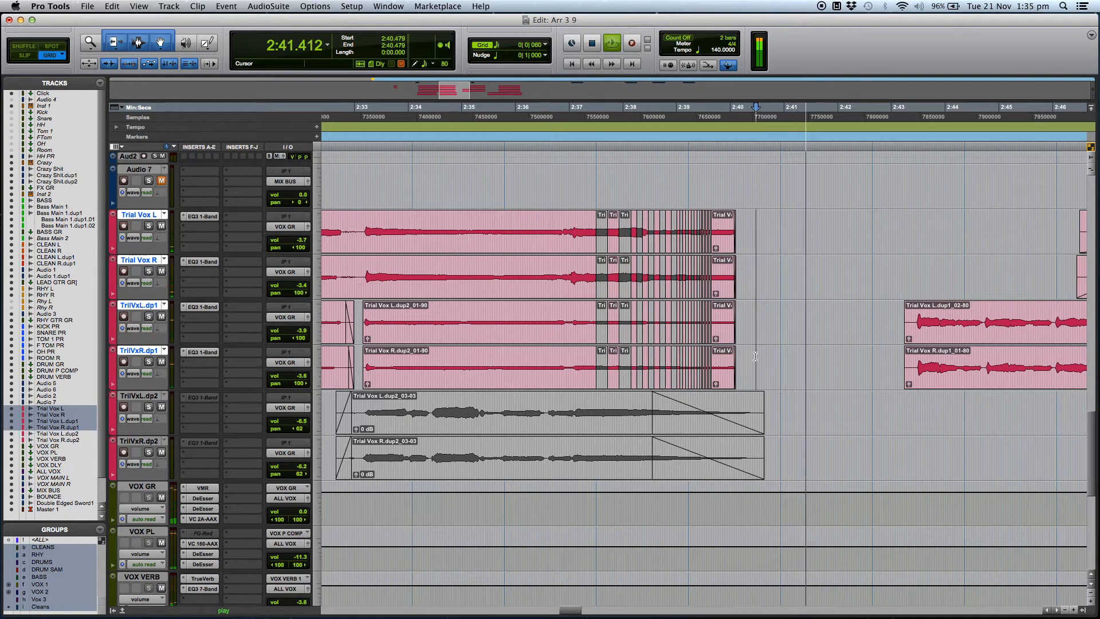
pyautogui.moveTo(731, 359); pyautogui.dragTo(764, 359)
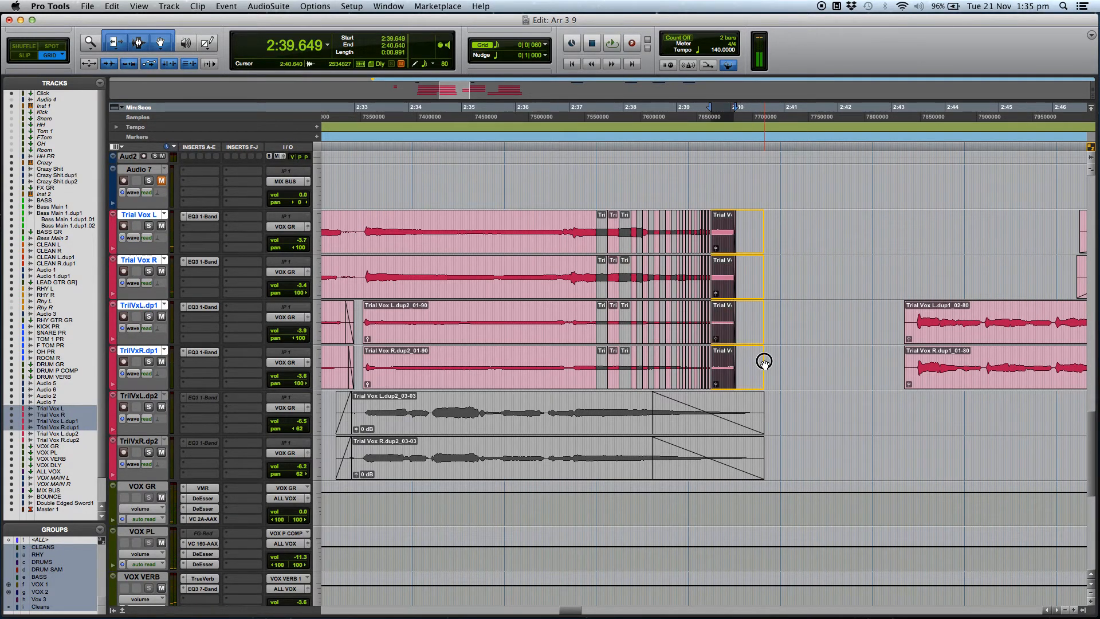
# Play the vocals from 2:33.033 through the new ending, and stop playback
pyautogui.click(374, 490)
pyautogui.press('space')
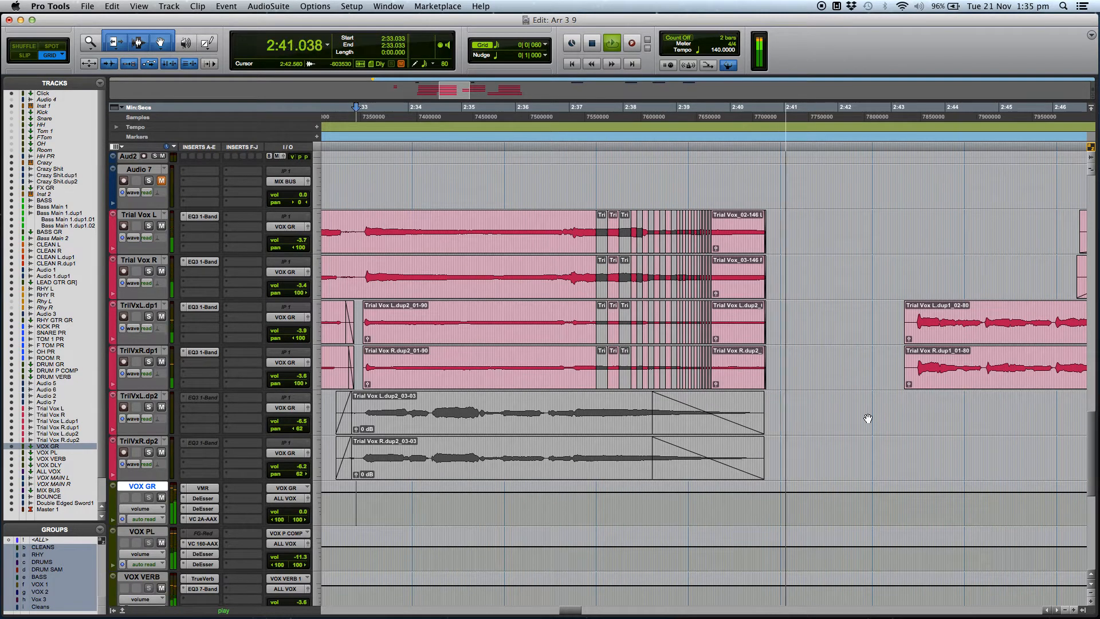
pyautogui.press('space')
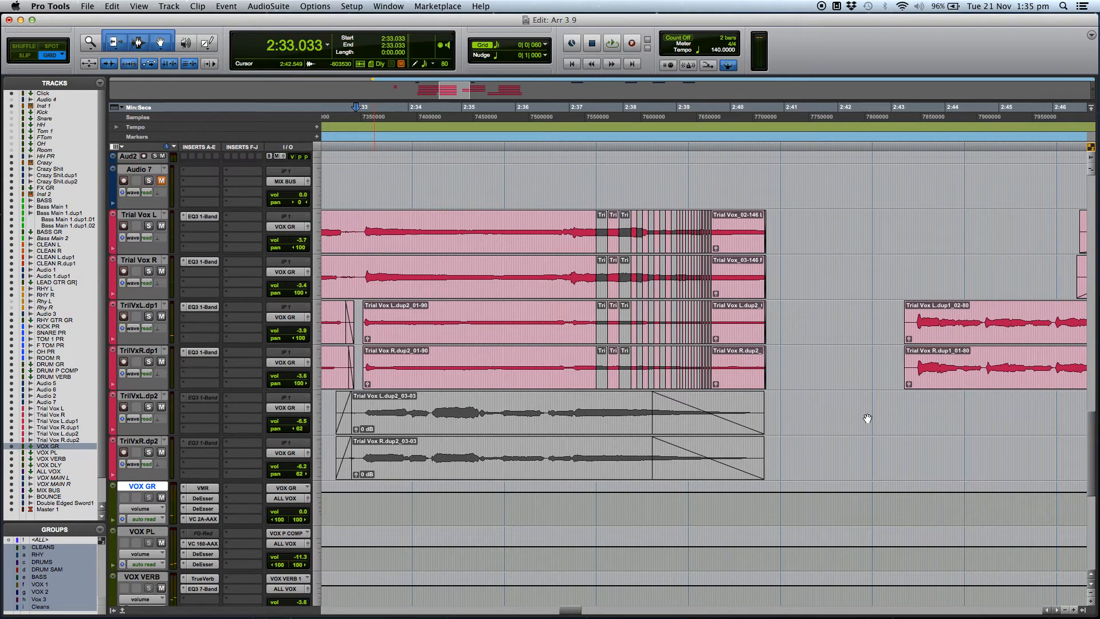
pyautogui.hscroll(-10, 867, 419)
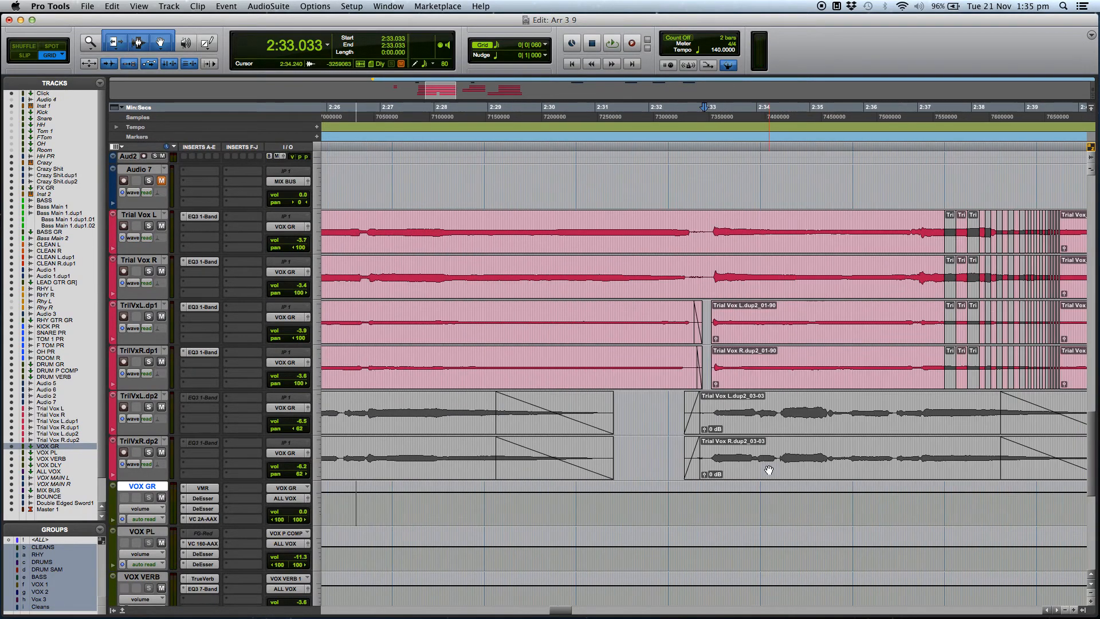
pyautogui.hscroll(4, 784, 470)
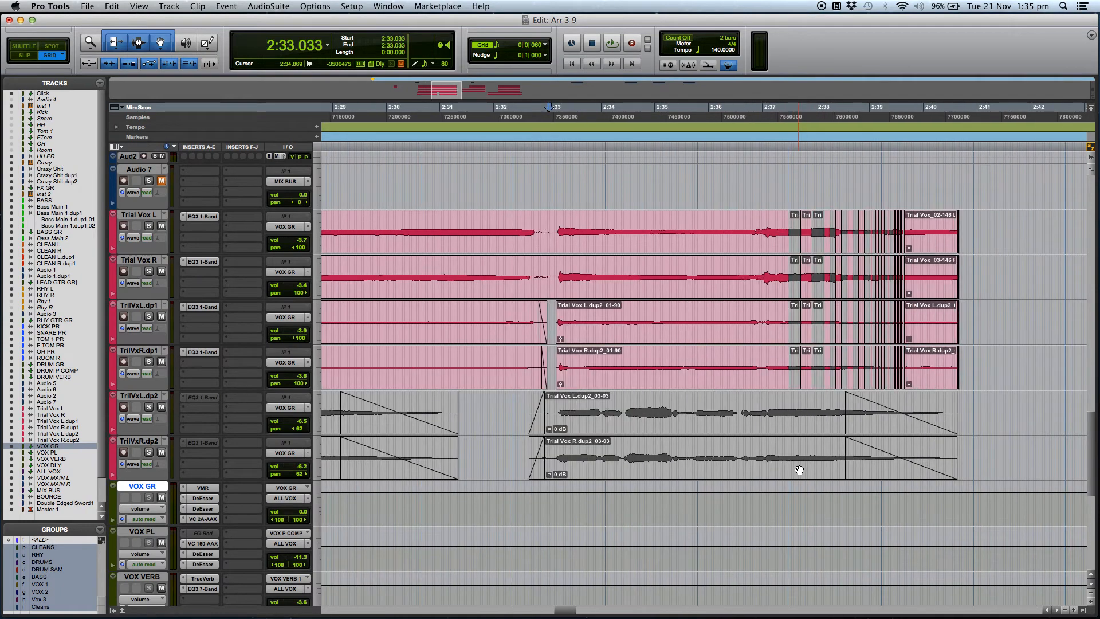
pyautogui.hscroll(5, 800, 470)
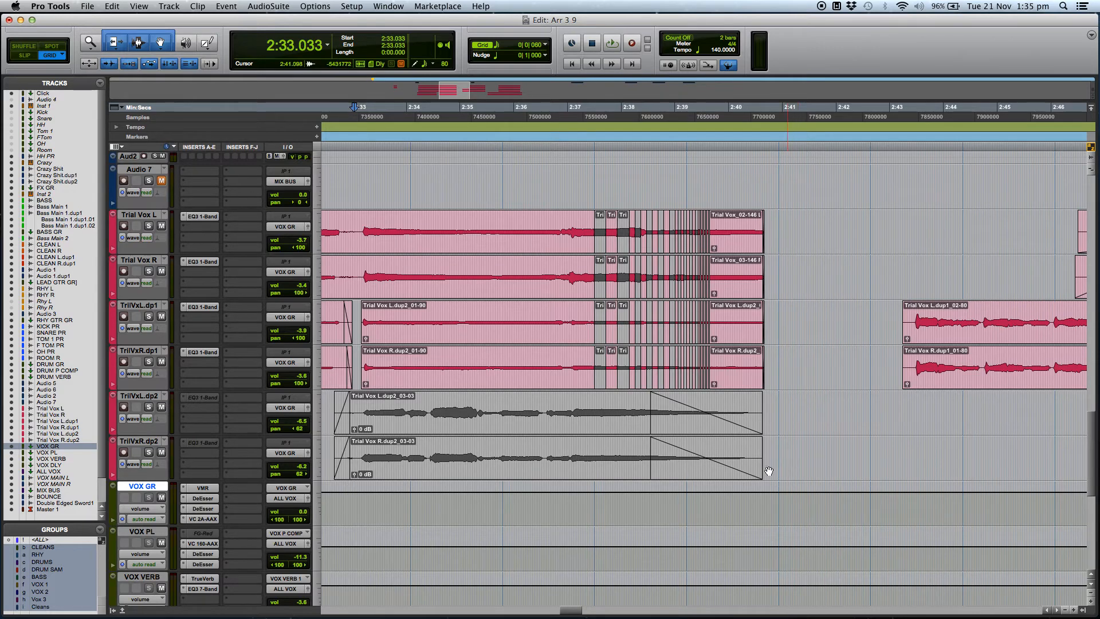
pyautogui.hscroll(1, 762, 467)
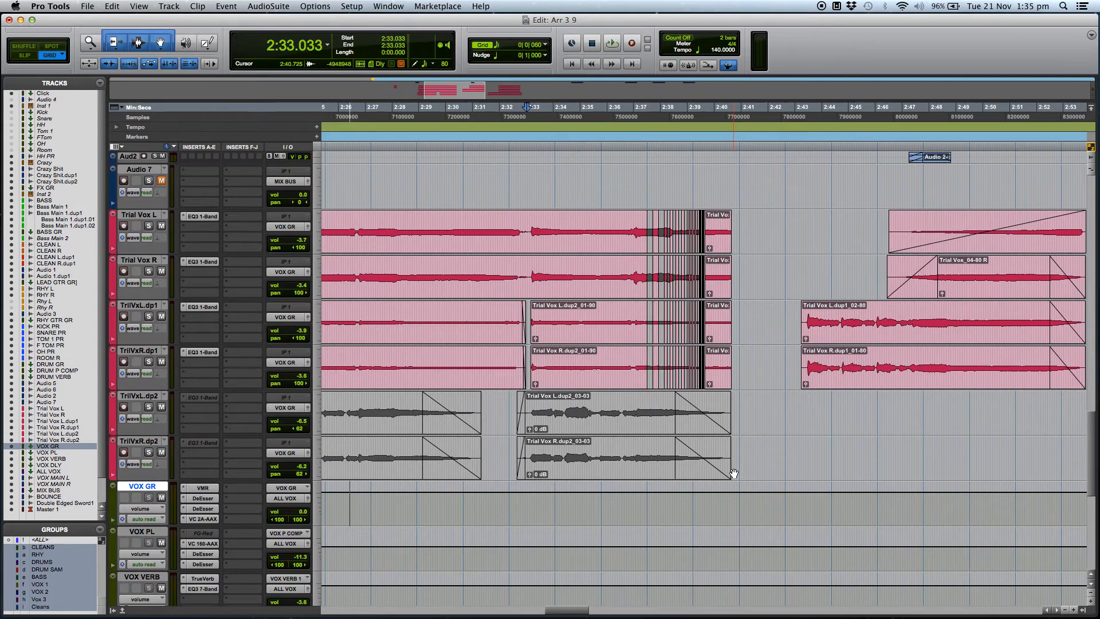
pyautogui.hscroll(5, 729, 471)
pyautogui.click(662, 404)
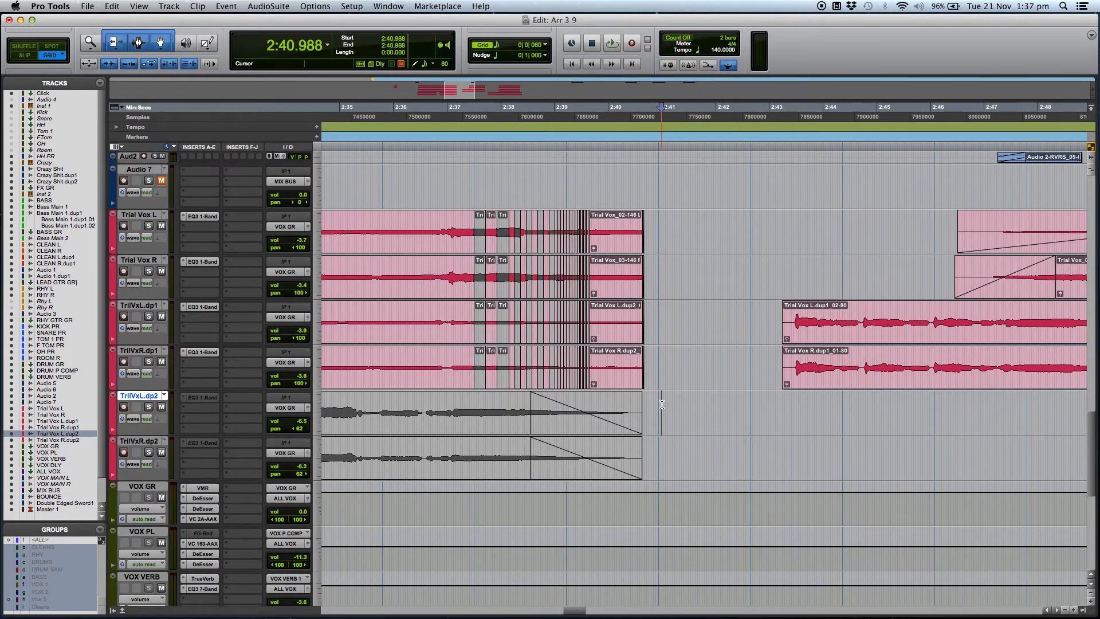
pyautogui.press('r')
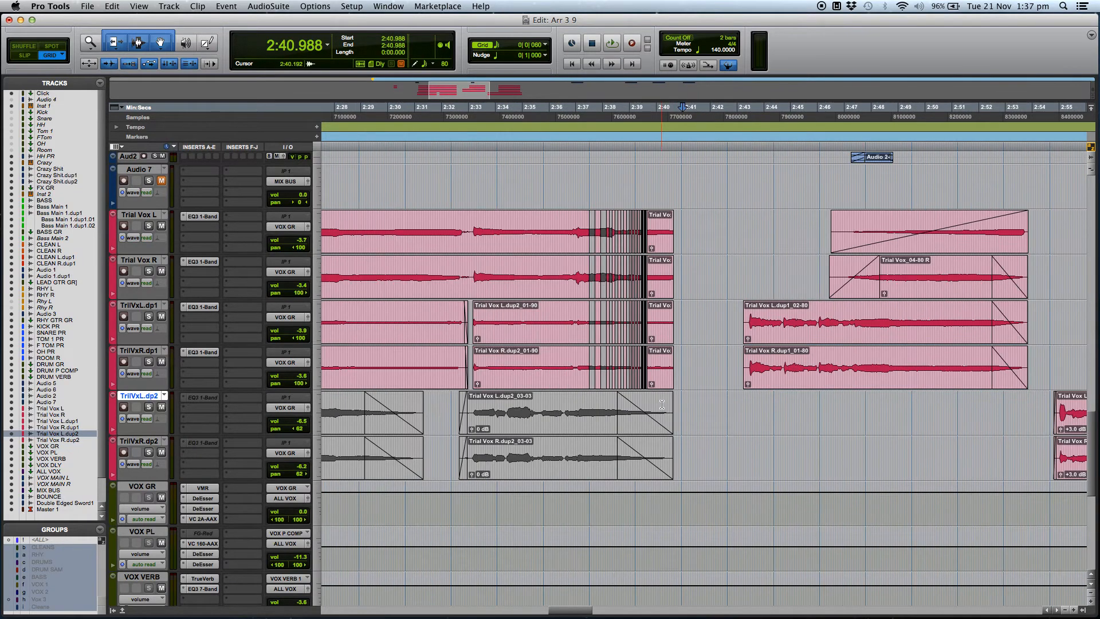
pyautogui.click(764, 401)
pyautogui.press('t')
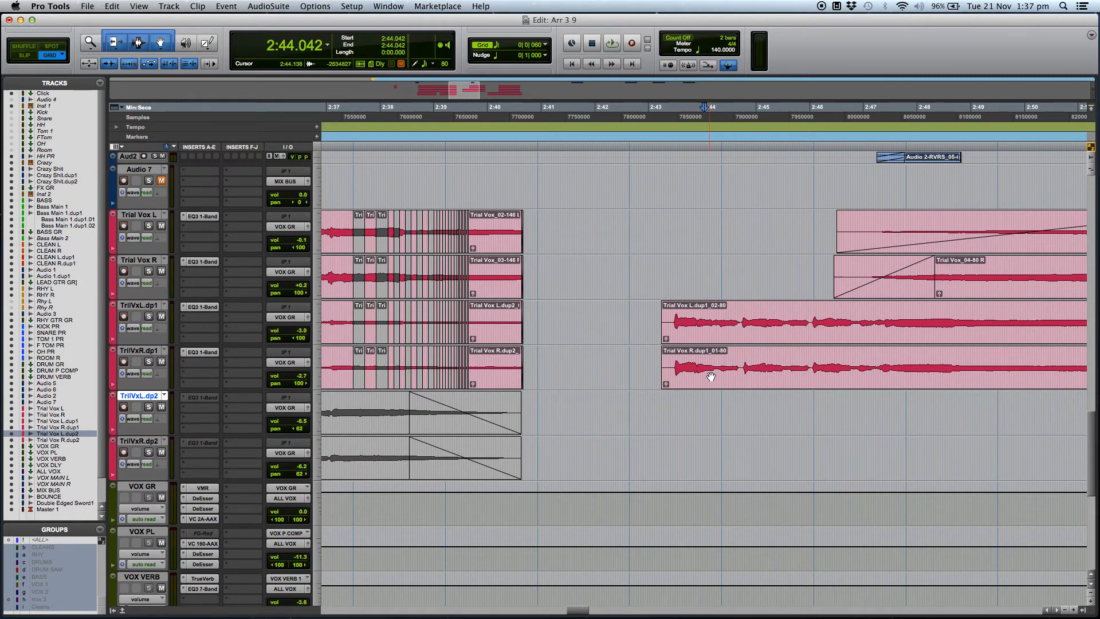
pyautogui.press('r')
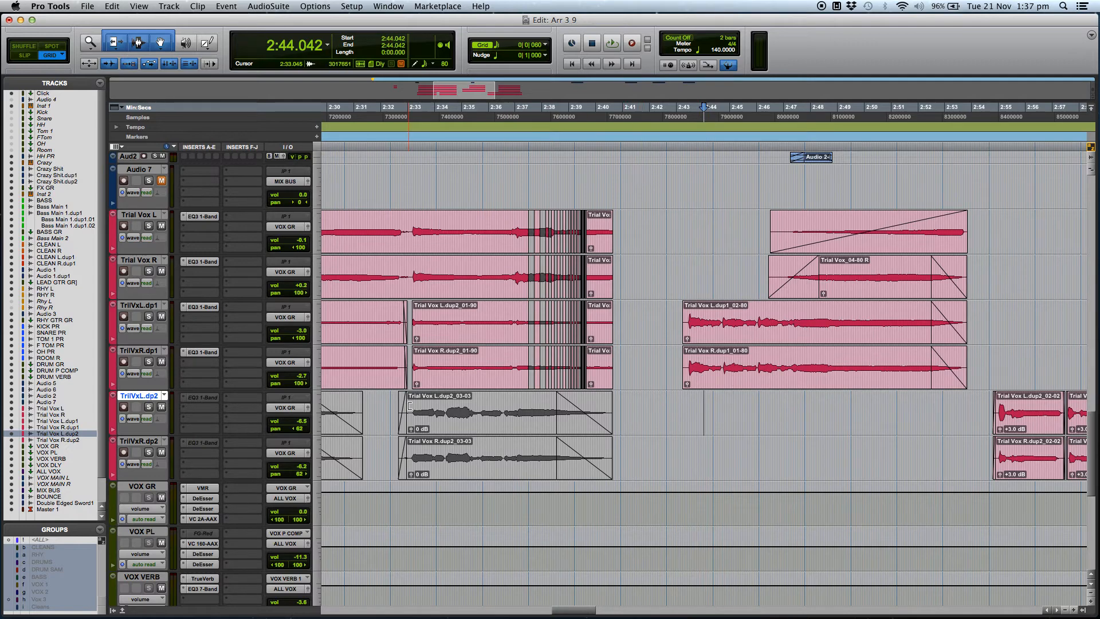
pyautogui.press('t')
pyautogui.press('r')
# Play from 2:32.631 through the stutter and the following vocal phrase, and stop playback
pyautogui.click(397, 413)
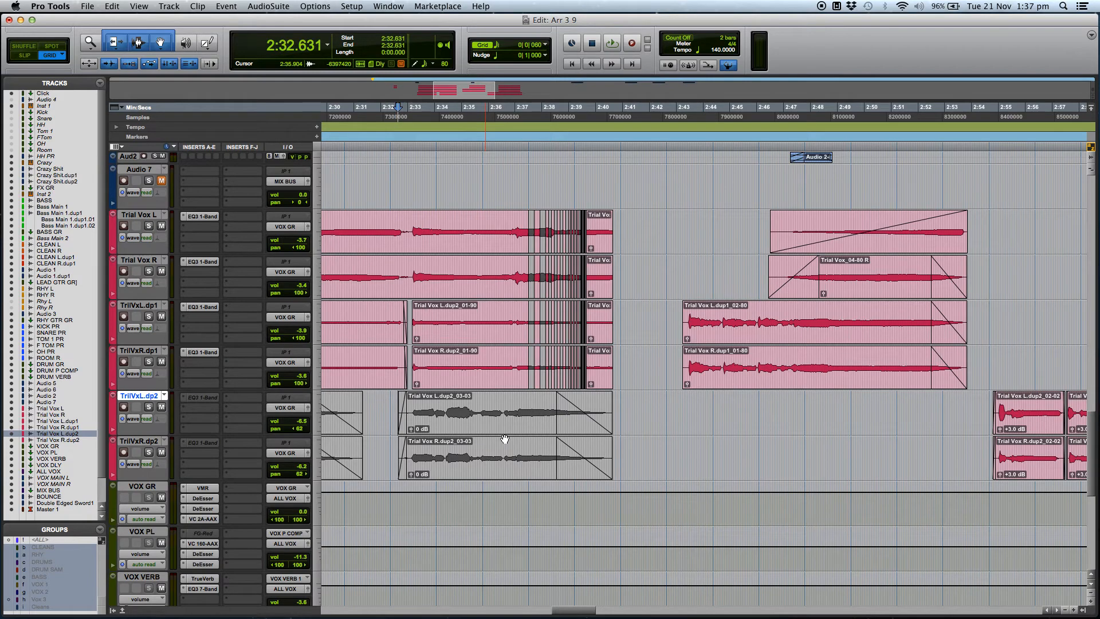
pyautogui.press('space')
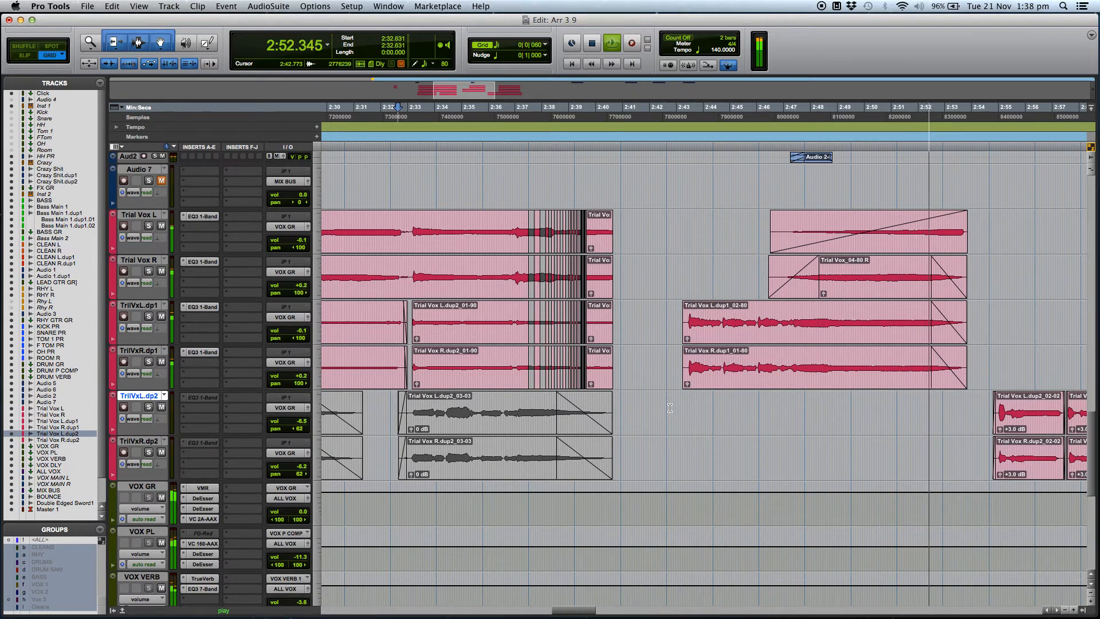
pyautogui.press('space')
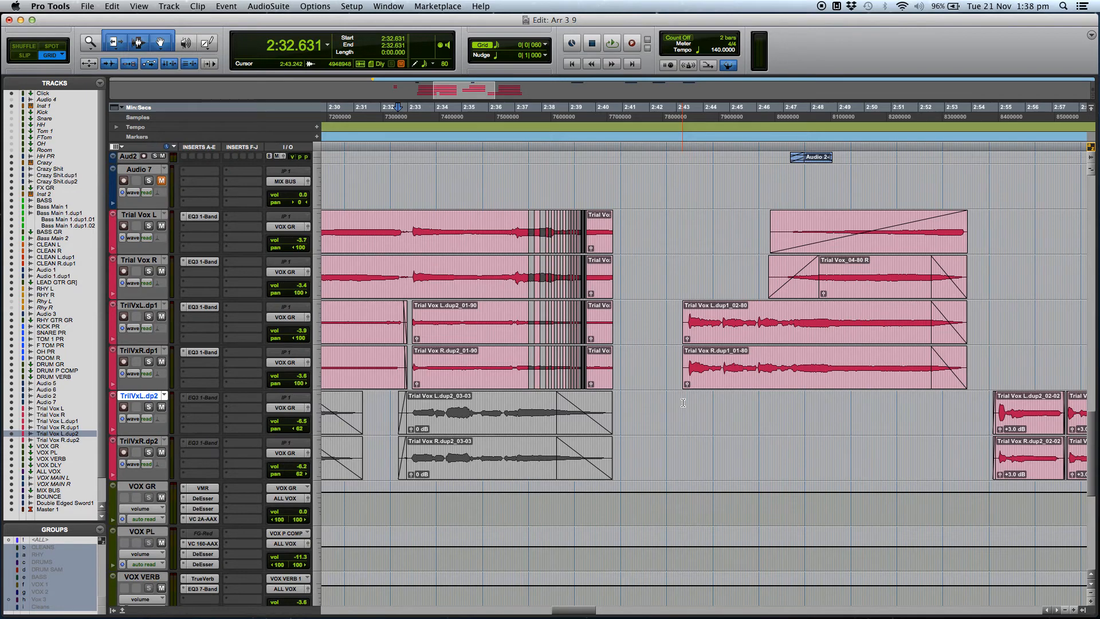
# Copy the phrase's first word, from 2:43.479 to 2:43.908, off the two dup1 vocal tracks and paste it on the dup2 tracks at 2:41.792
pyautogui.click(683, 403)
pyautogui.scroll(4, 687, 401)
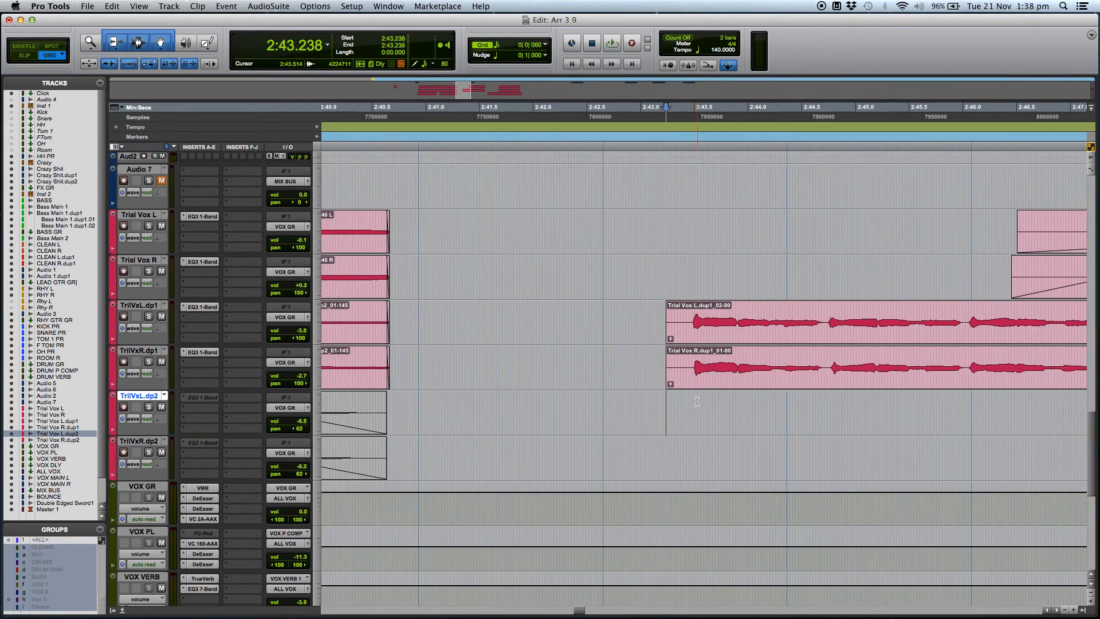
pyautogui.click(697, 402)
pyautogui.scroll(2, 709, 390)
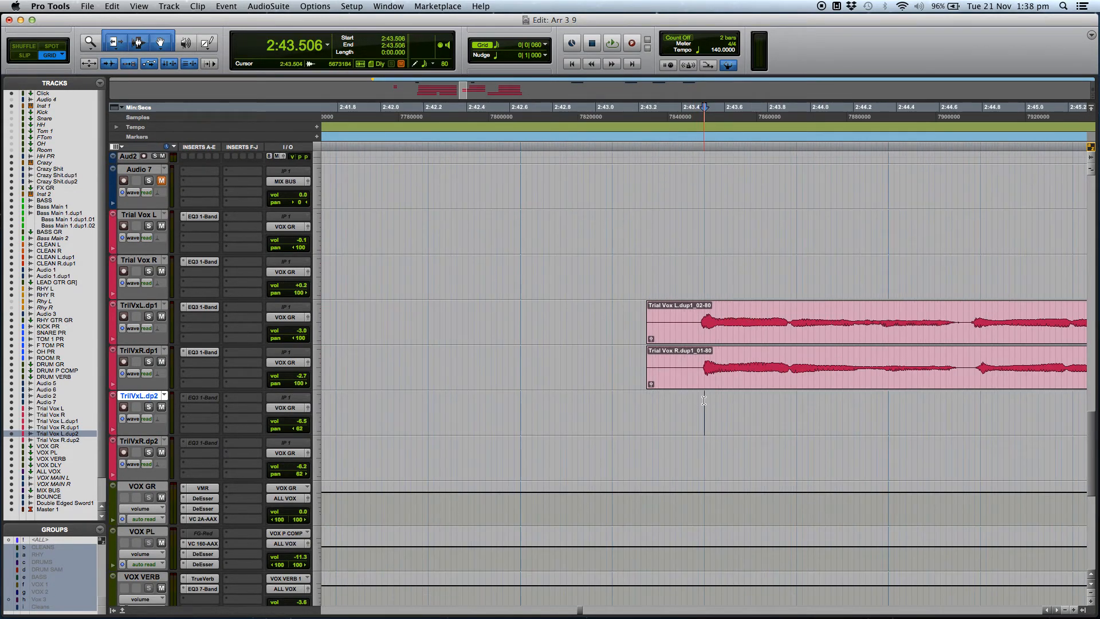
pyautogui.moveTo(699, 321); pyautogui.dragTo(789, 364)
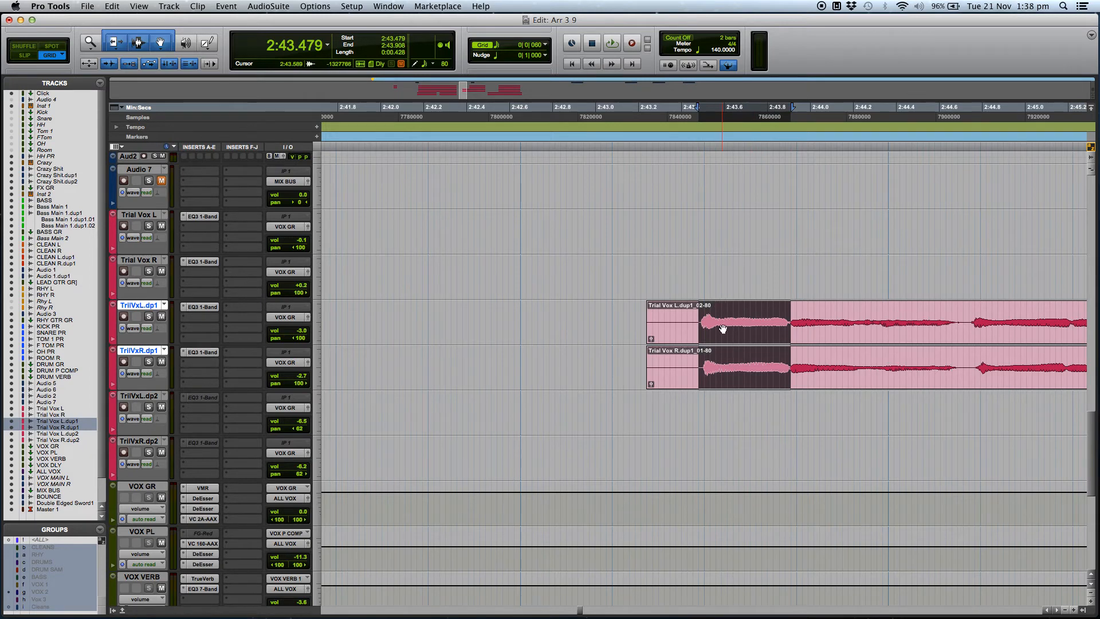
pyautogui.press('r')
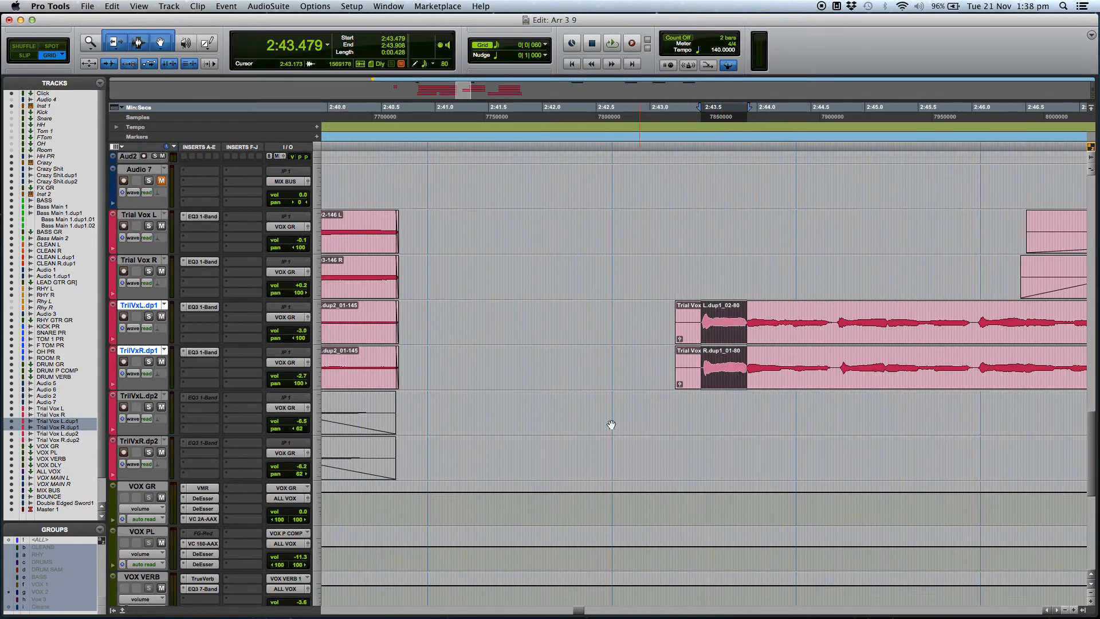
pyautogui.click(520, 408)
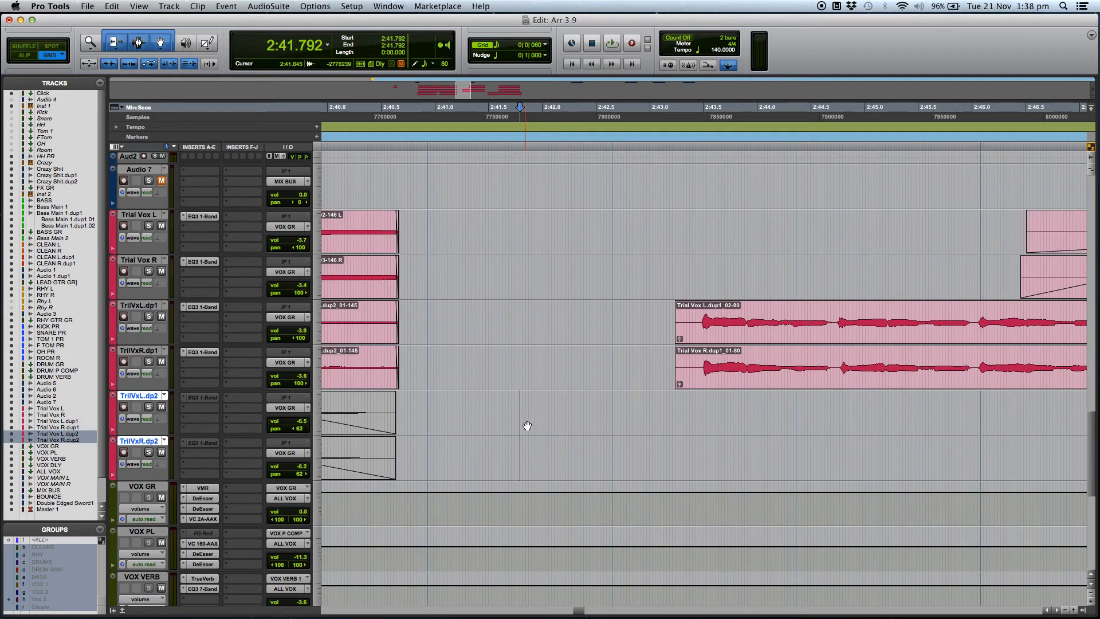
pyautogui.press('super+v')
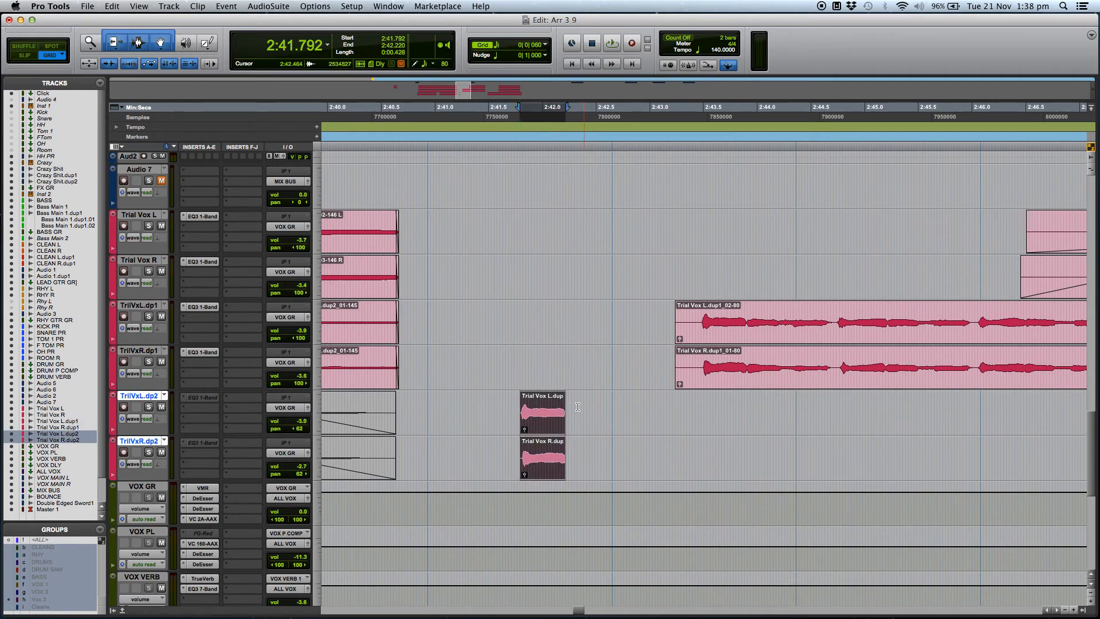
# Move the two pasted clips to start at 2:40.935 and extend the selection through the empty space to 2:43.452
pyautogui.moveTo(545, 416); pyautogui.dragTo(453, 416)
pyautogui.moveTo(478, 112); pyautogui.dragTo(675, 128)
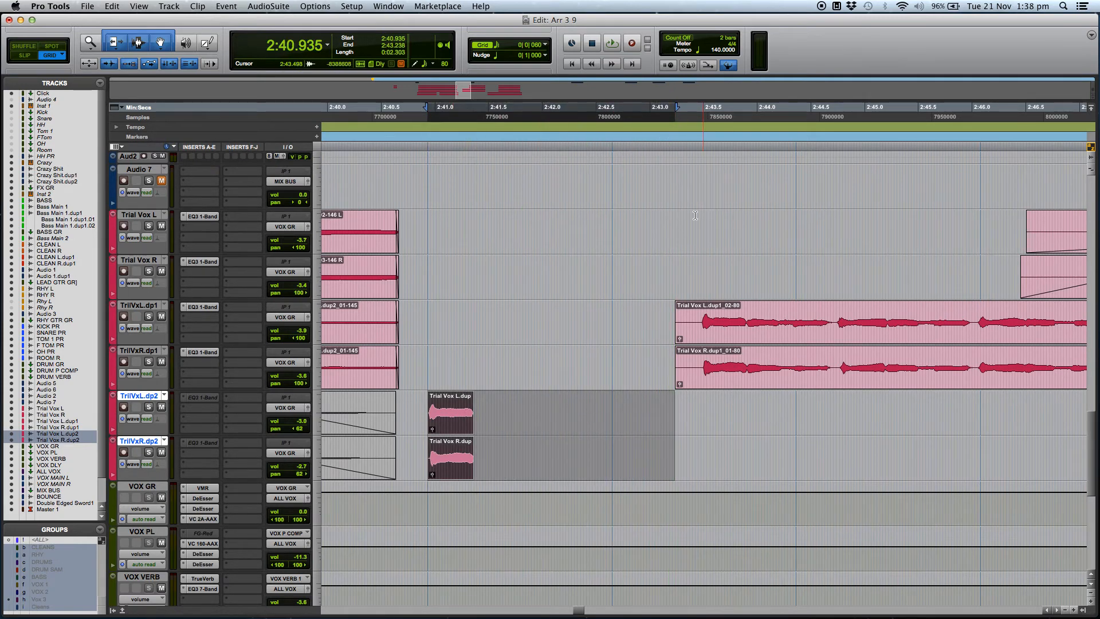
pyautogui.moveTo(680, 111); pyautogui.dragTo(700, 111)
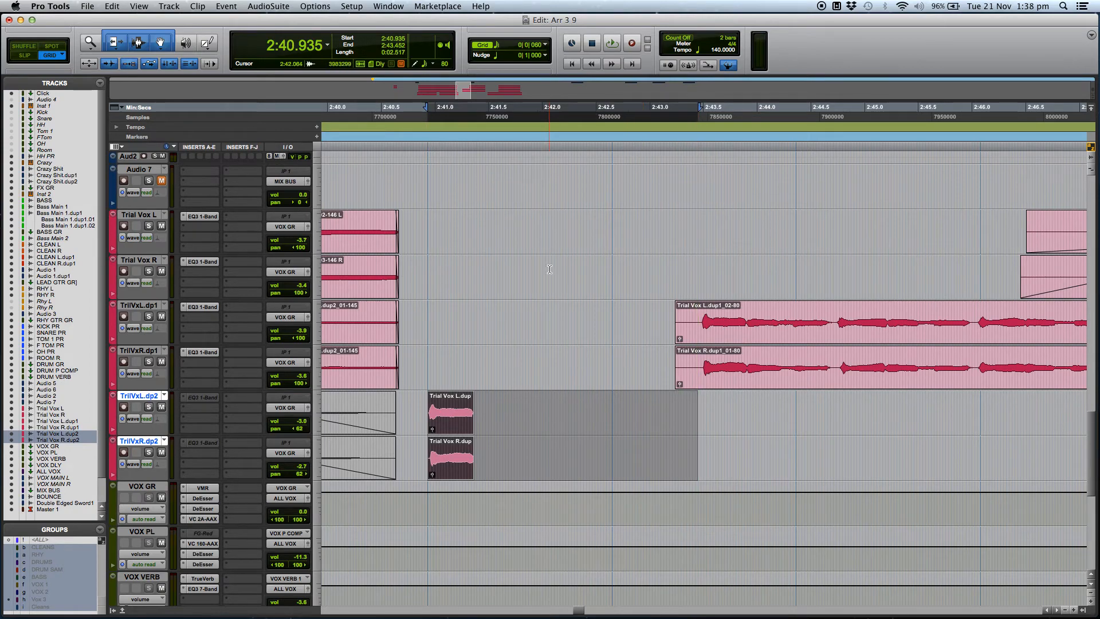
# Render the factory-default D-Verb large hall over the selection with the input gain raised, and close the plug-in
pyautogui.click(274, 7)
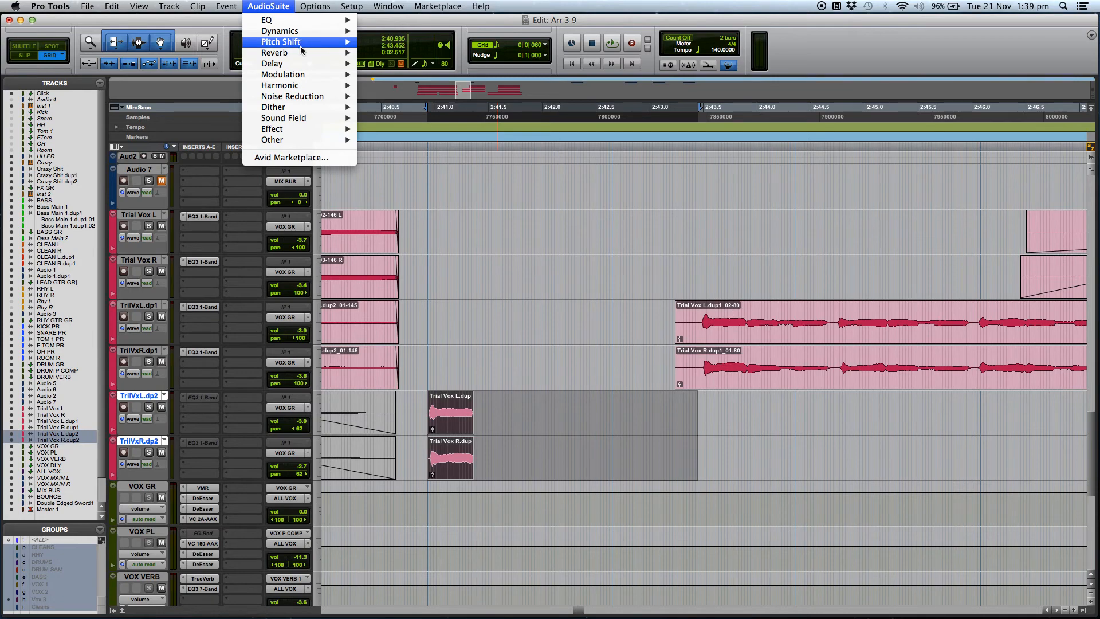
pyautogui.moveTo(303, 53)
pyautogui.click(390, 53)
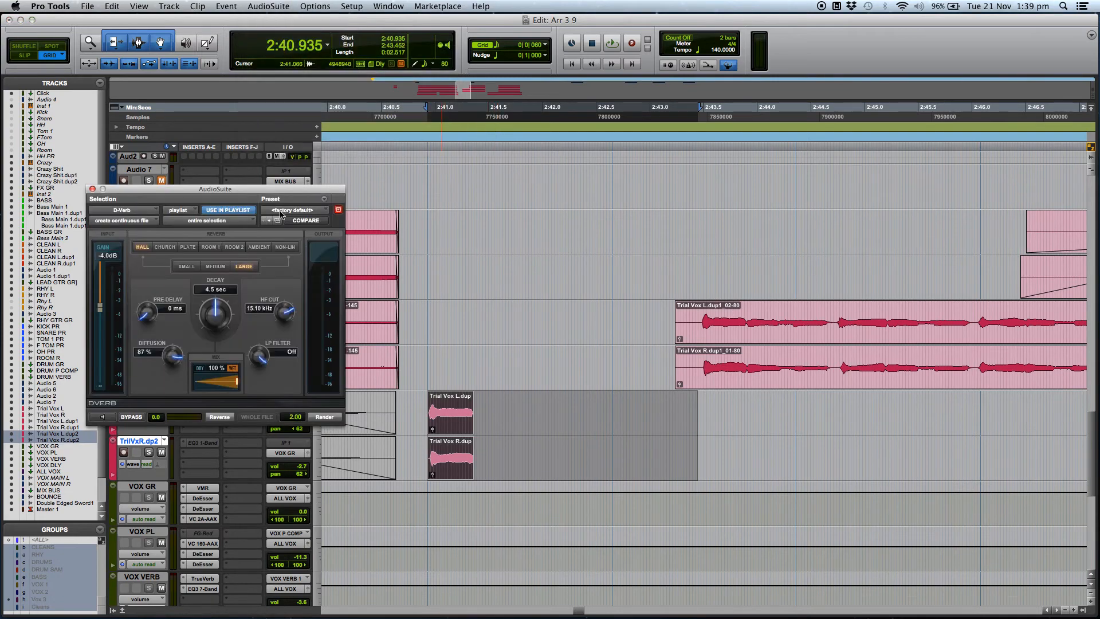
pyautogui.moveTo(284, 191); pyautogui.dragTo(517, 107)
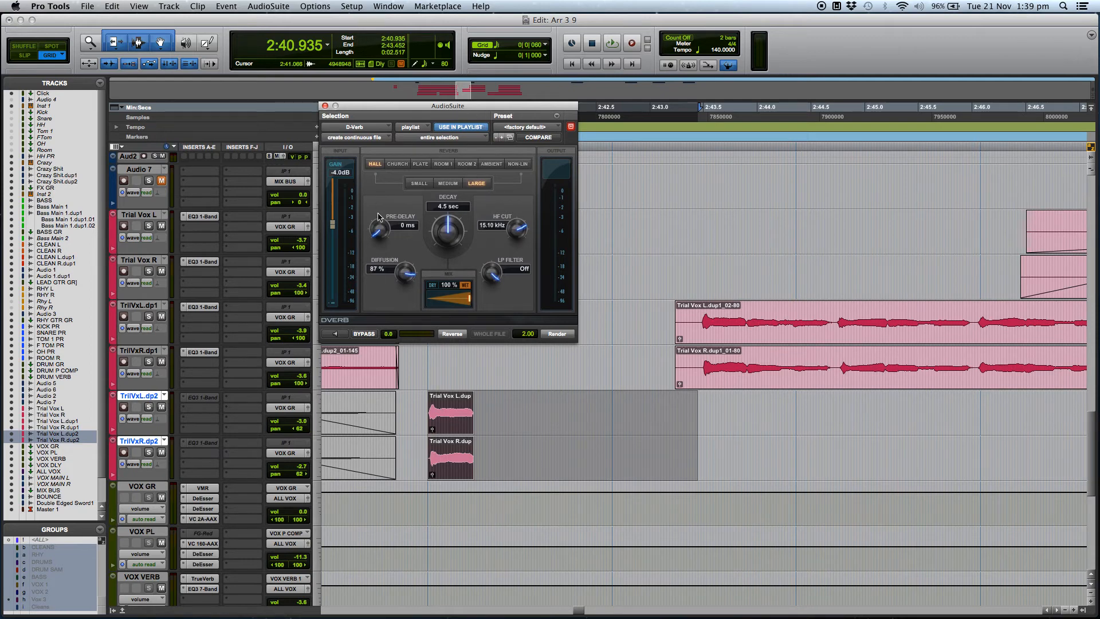
pyautogui.moveTo(335, 227); pyautogui.dragTo(336, 151)
pyautogui.click(325, 106)
# Solo the two dup2 vocal tracks and play the reverb tail from 2:40.961, and stop playback
pyautogui.click(431, 500)
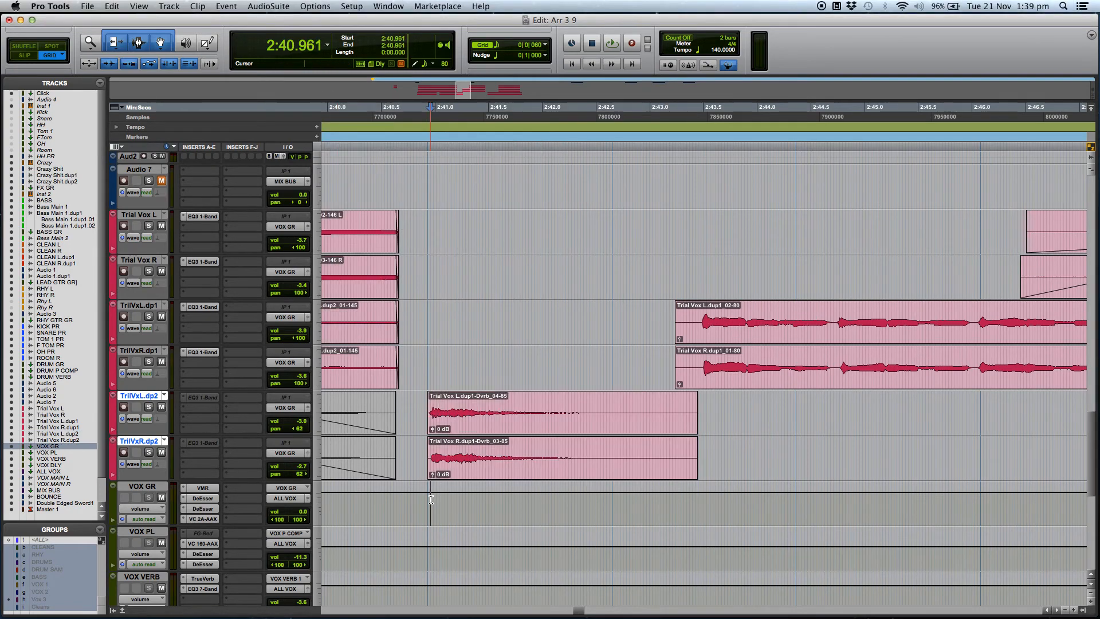
pyautogui.click(149, 452)
pyautogui.click(148, 407)
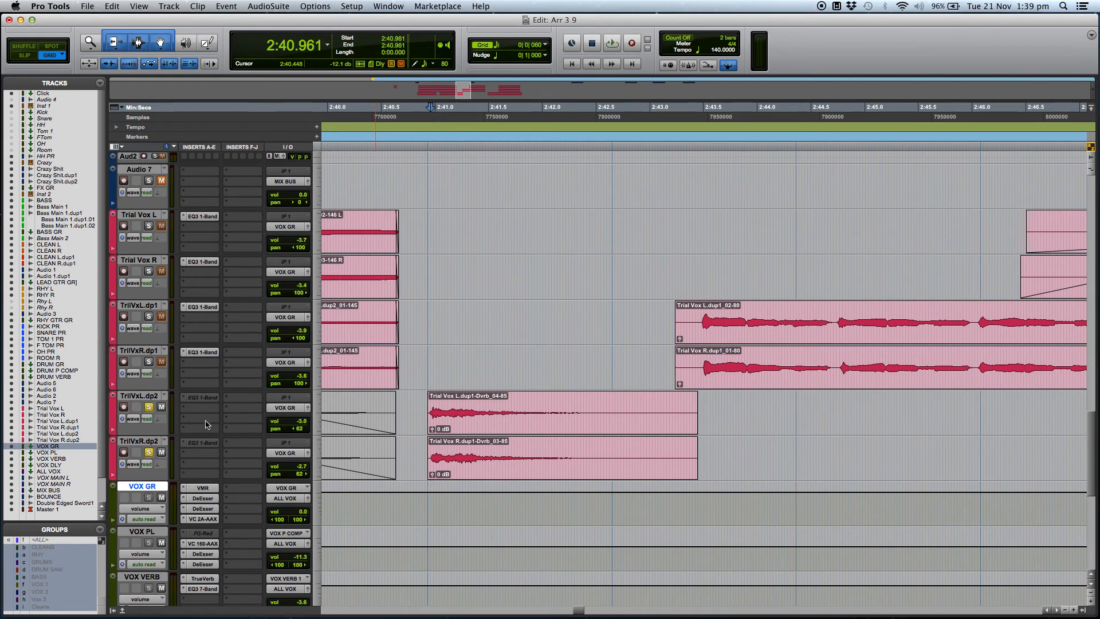
pyautogui.press('space')
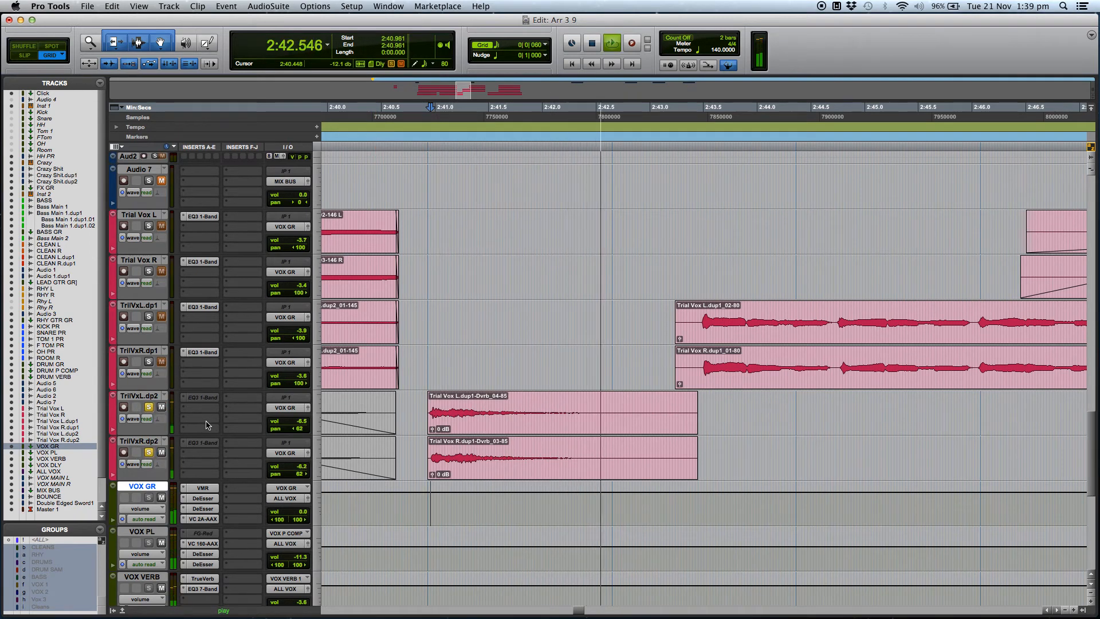
pyautogui.press('space')
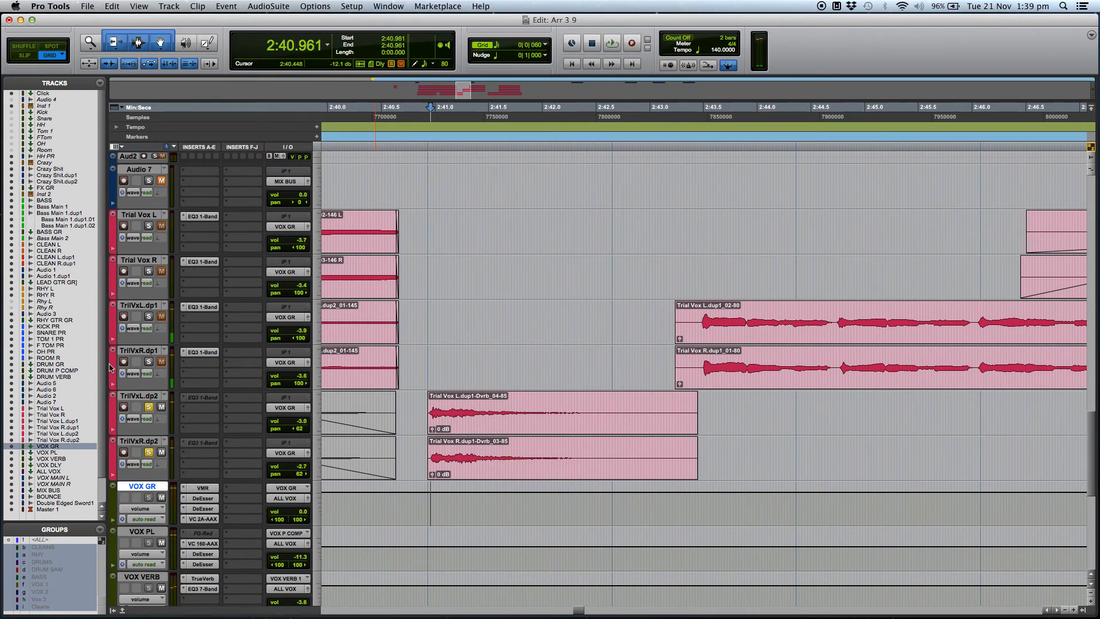
# Reverse both rendered reverb clips on the dup2 tracks and close the plug-in
pyautogui.click(501, 421)
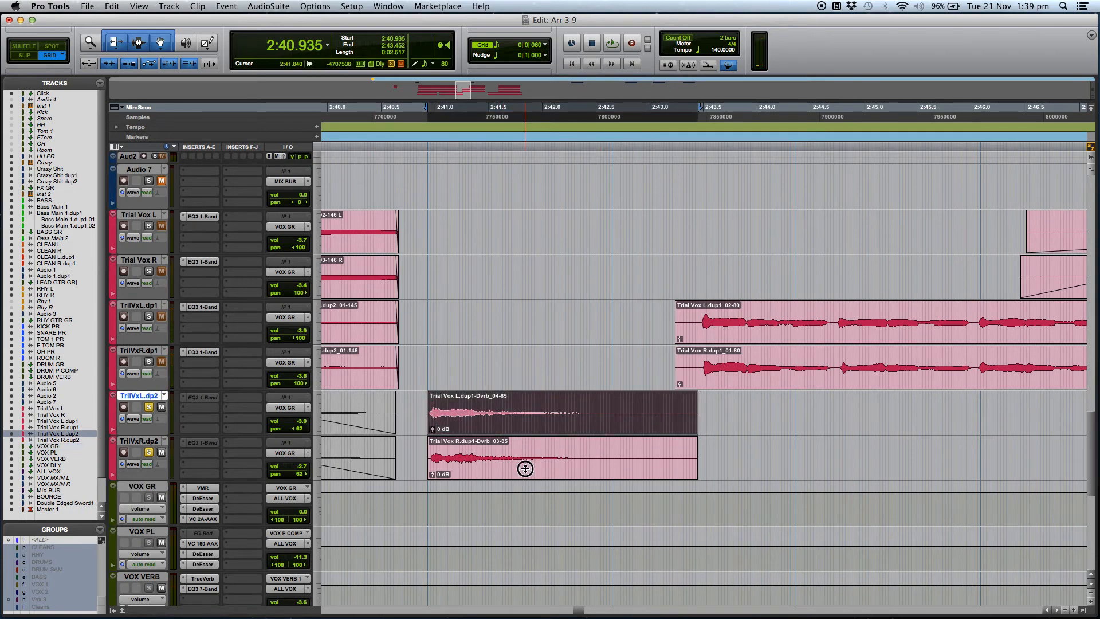
pyautogui.keyDown('shift'); pyautogui.click(502, 459); pyautogui.keyUp('shift')
pyautogui.click(273, 6)
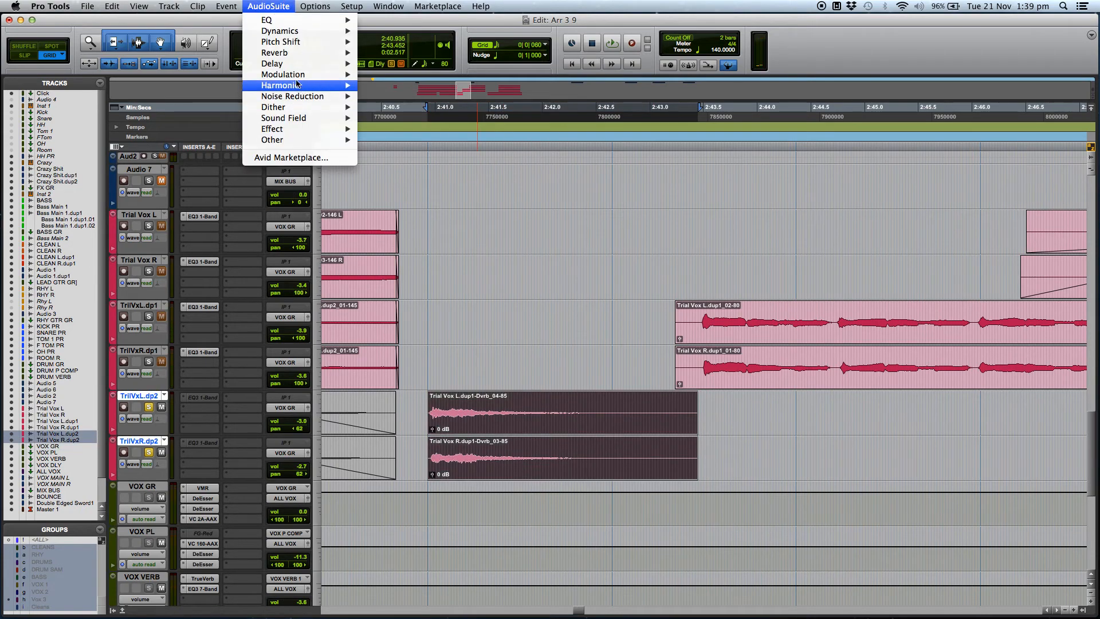
pyautogui.moveTo(286, 140)
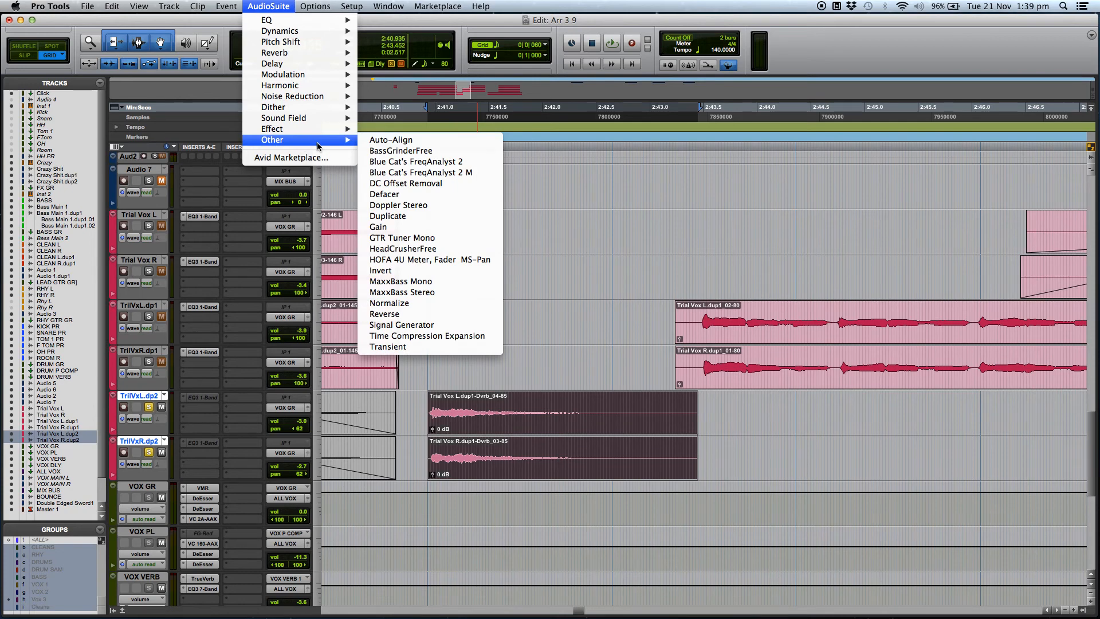
pyautogui.click(425, 315)
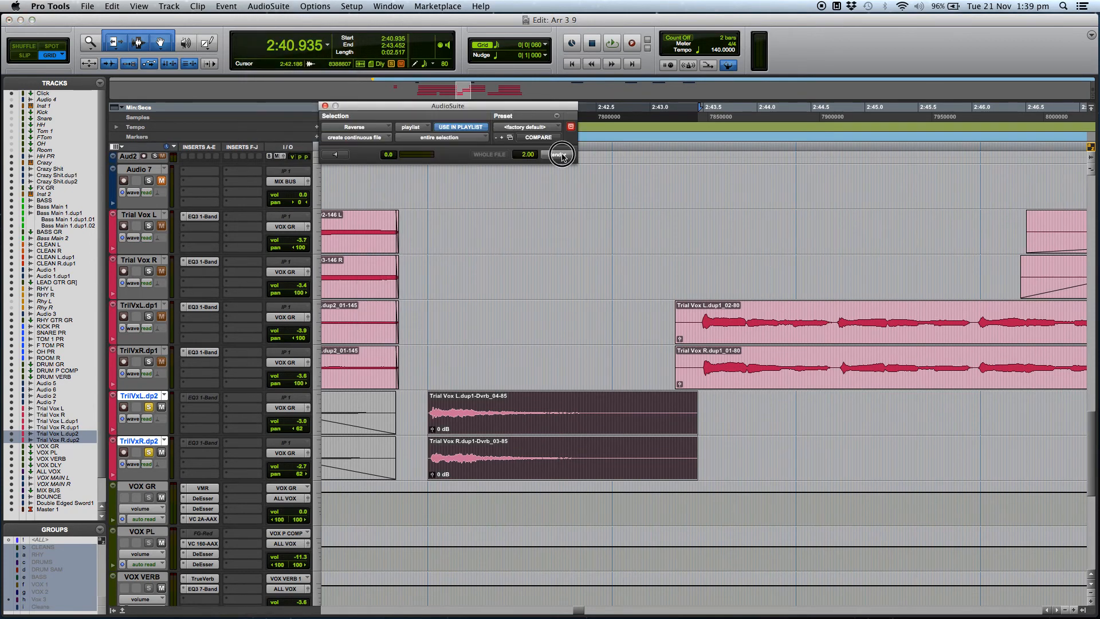
pyautogui.click(325, 107)
# Trim the ends of both reversed clips to 2:43.185 and add fade-outs starting at 2:43.077
pyautogui.click(705, 400)
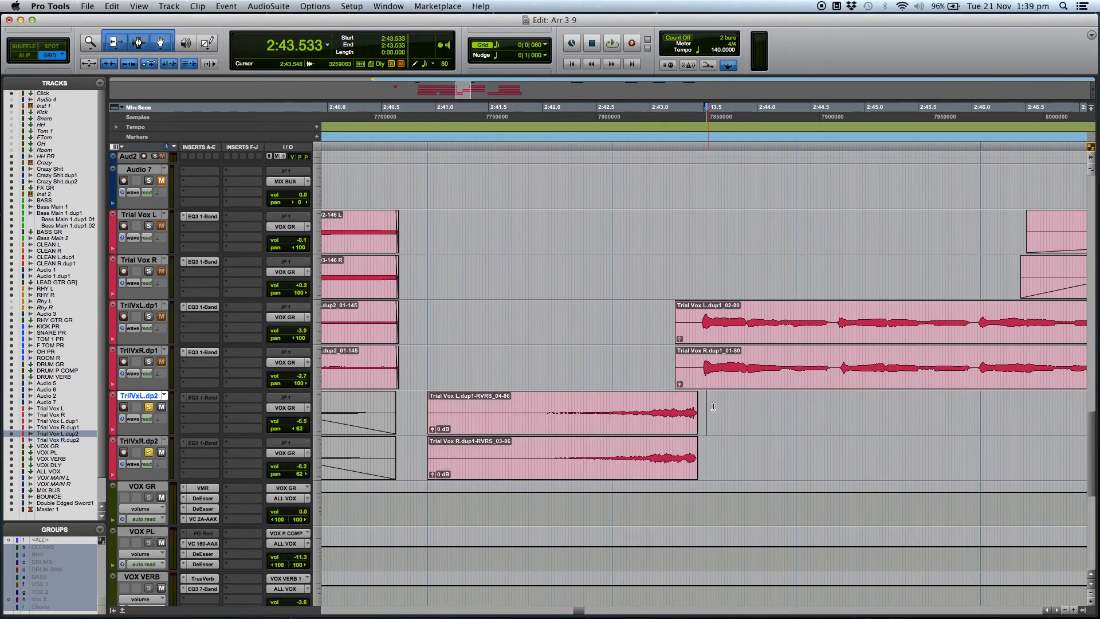
pyautogui.press('super+bracketright')
pyautogui.moveTo(682, 411); pyautogui.dragTo(680, 411)
pyautogui.moveTo(684, 453); pyautogui.dragTo(629, 457)
pyautogui.click(677, 403)
pyautogui.moveTo(677, 403); pyautogui.dragTo(607, 394)
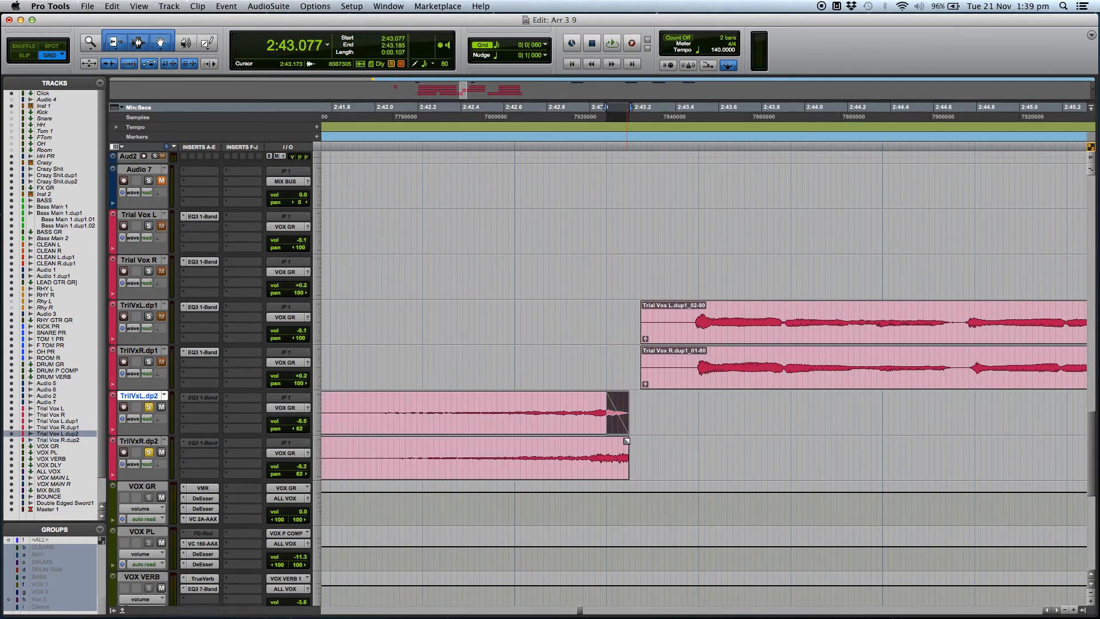
pyautogui.moveTo(626, 440); pyautogui.dragTo(607, 442)
# Add fade-ins to both reversed clips from 2:40.935 to 2:42.354
pyautogui.press('super+bracketleft')
pyautogui.press('super+bracketleft')
pyautogui.moveTo(569, 397); pyautogui.dragTo(641, 394)
pyautogui.moveTo(567, 446); pyautogui.dragTo(654, 464)
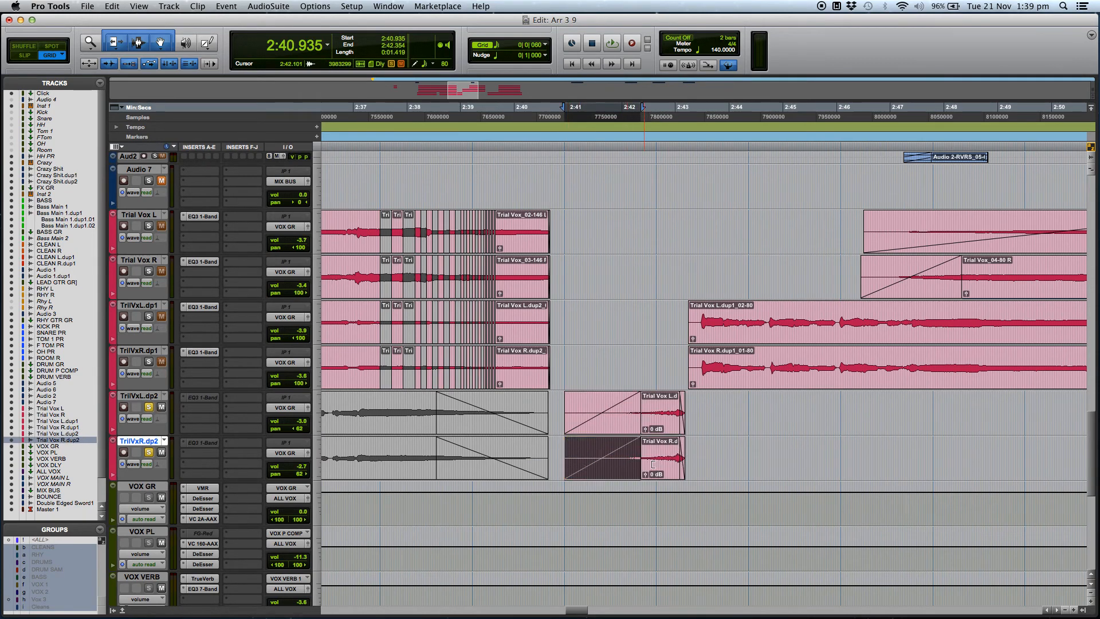
# Move both reversed clips together so they start at 2:41.283, leading into the next vocal phrase
pyautogui.click(704, 394)
pyautogui.press('super+bracketright')
pyautogui.click(621, 427)
pyautogui.keyDown('shift'); pyautogui.click(629, 473); pyautogui.keyUp('shift')
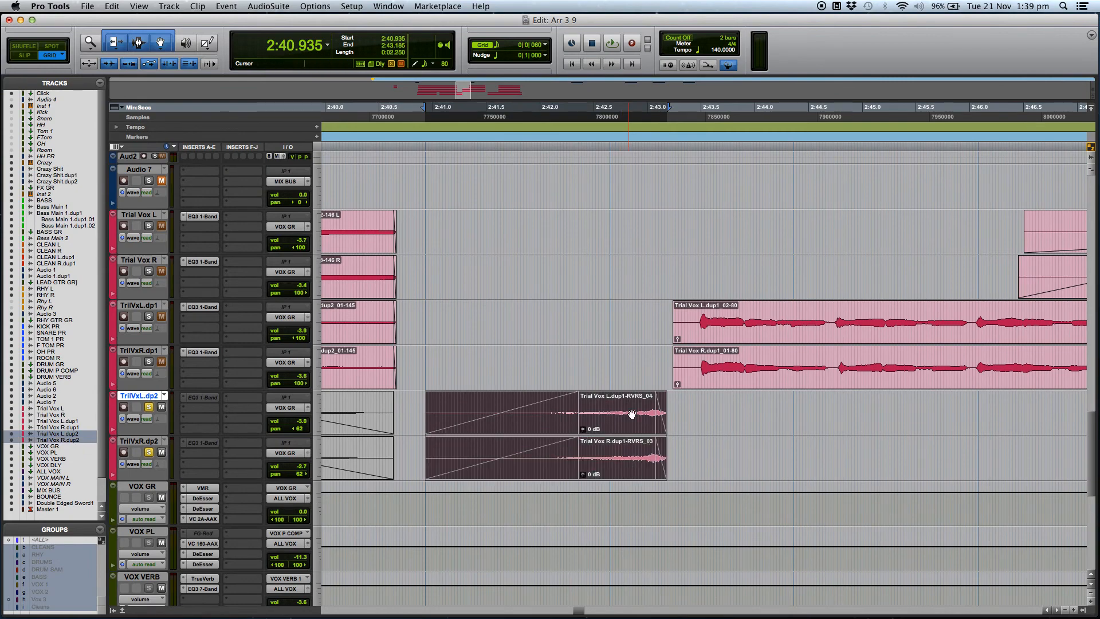
pyautogui.press('super+bracketright')
pyautogui.hscroll(10, 693, 423)
pyautogui.moveTo(477, 418); pyautogui.dragTo(551, 423)
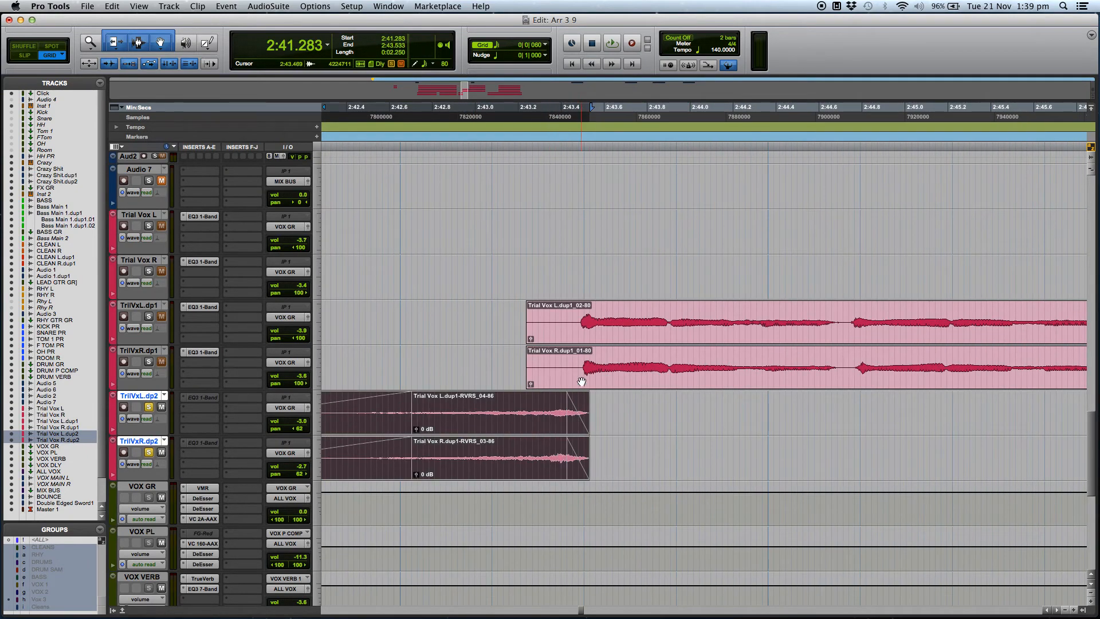
# Remove the fade-outs from both reversed clips and trim the clip ends to 2:43.372
pyautogui.click(577, 403)
pyautogui.click(578, 421)
pyautogui.press('Delete')
pyautogui.click(578, 467)
pyautogui.press('Delete')
pyautogui.moveTo(587, 411); pyautogui.dragTo(551, 394)
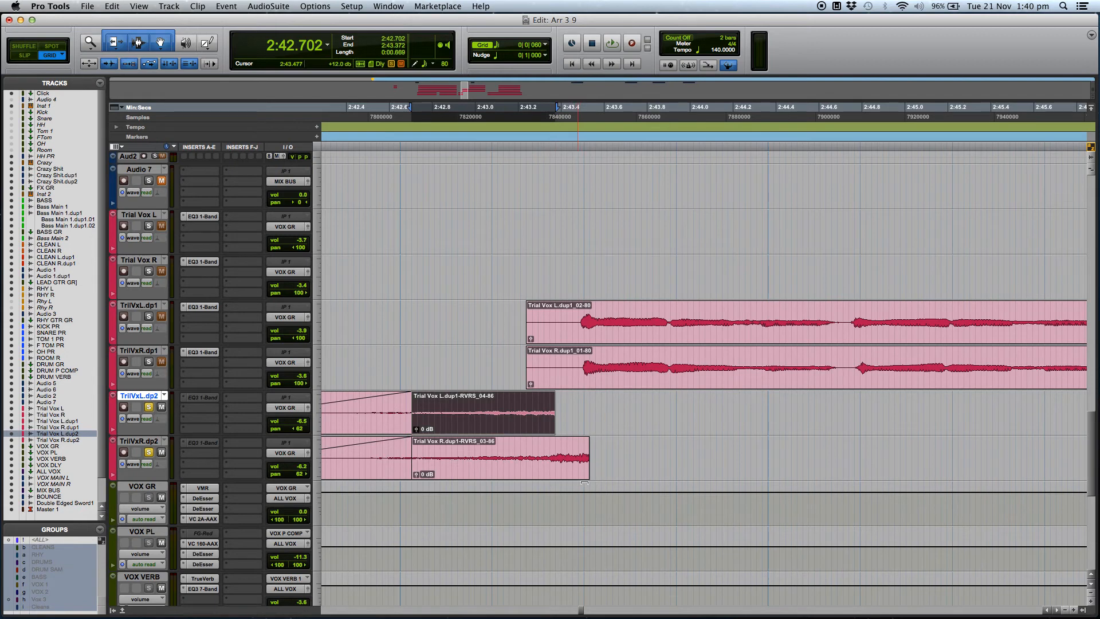
pyautogui.moveTo(583, 456); pyautogui.dragTo(555, 456)
# Add short fade-outs to both reversed clips and move the pair to start at 2:41.470
pyautogui.moveTo(547, 394); pyautogui.dragTo(542, 396)
pyautogui.moveTo(552, 441)
pyautogui.mouseDown()
pyautogui.moveTo(543, 442)
pyautogui.moveTo(553, 423)
pyautogui.moveTo(566, 426)
pyautogui.mouseUp()
pyautogui.click(525, 428)
pyautogui.keyDown('shift'); pyautogui.click(526, 475); pyautogui.keyUp('shift')
# Unsolo the two dup2 tracks and play from 2:39.863 through the reverse swell into the phrase, and stop playback
pyautogui.press('r')
pyautogui.press('r')
pyautogui.press('r')
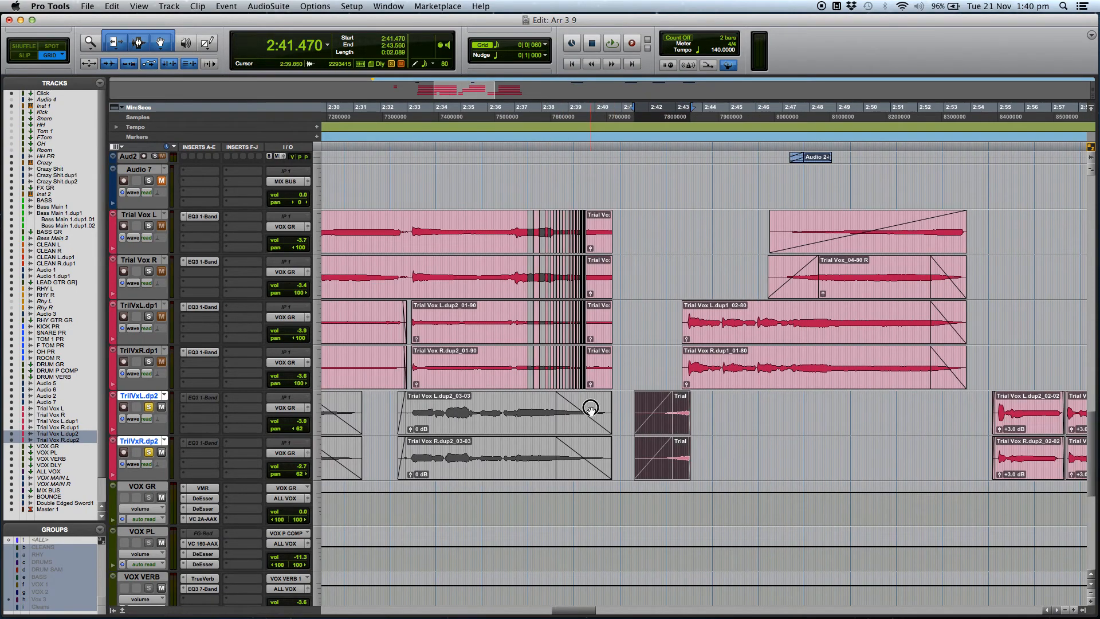
pyautogui.click(591, 408)
pyautogui.press('space')
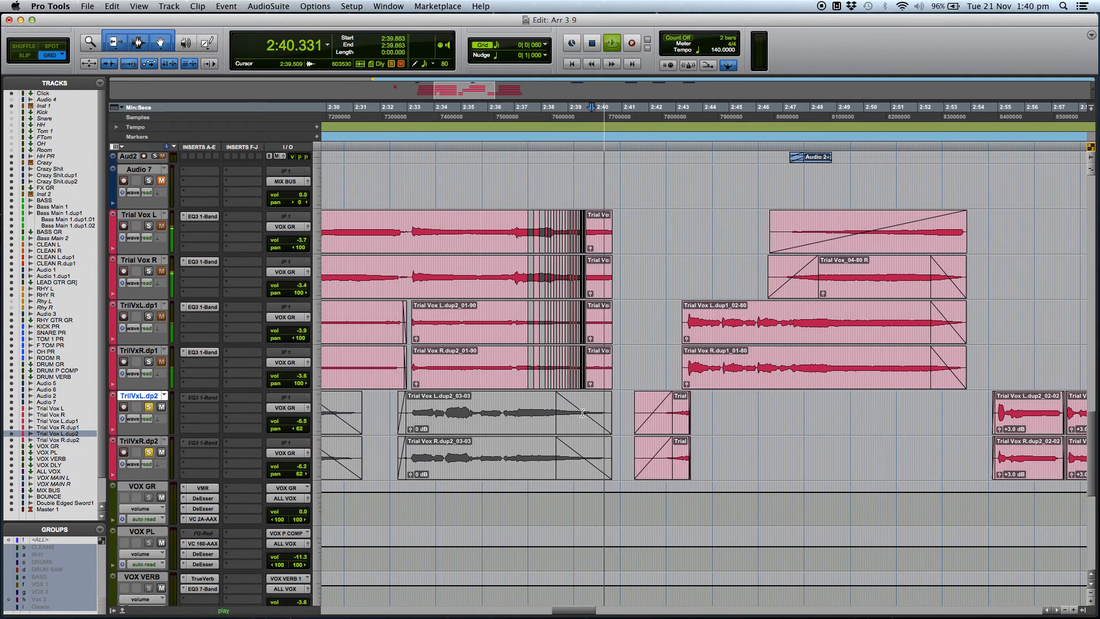
pyautogui.press('space')
pyautogui.click(151, 451)
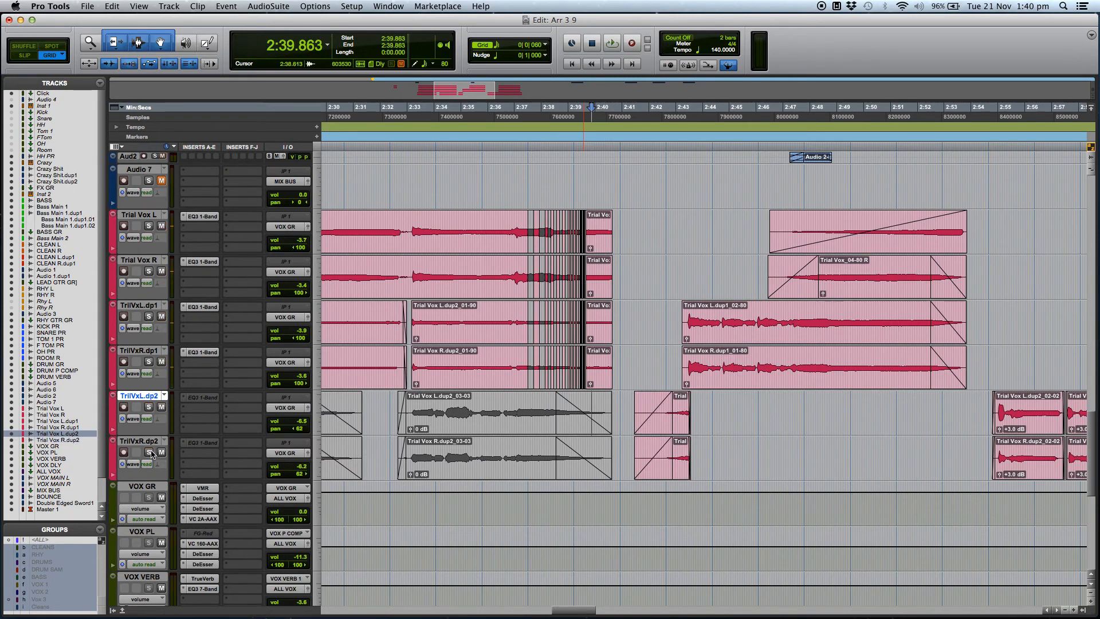
pyautogui.press('space')
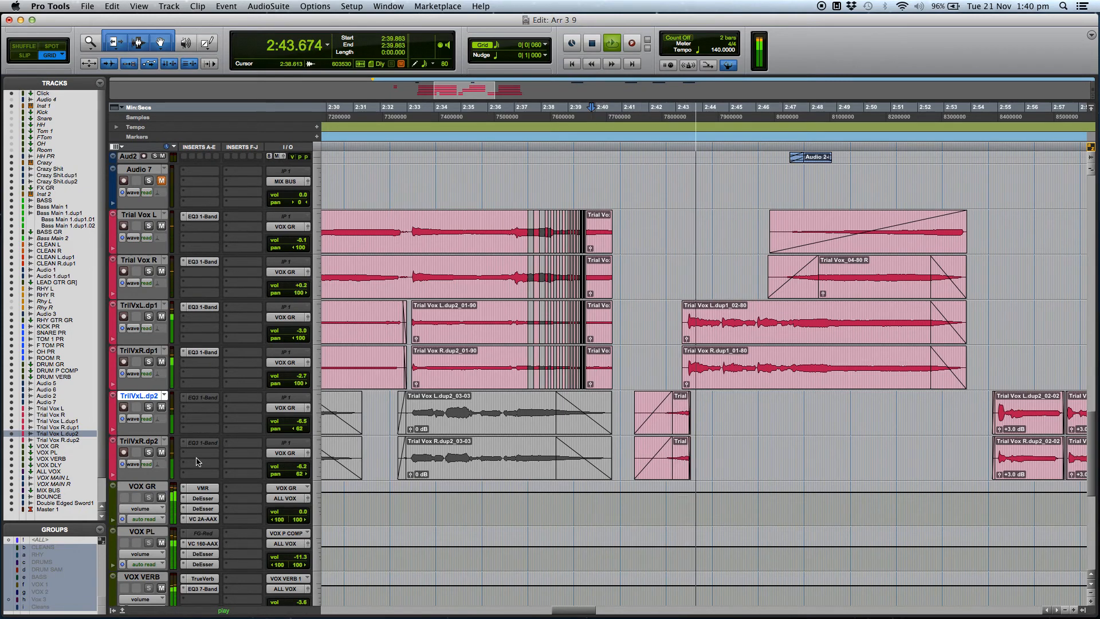
pyautogui.press('space')
# Raise the clip gain of the reversed clips to +2.6 dB on the L track and +3.5 dB on the R track
pyautogui.click(722, 405)
pyautogui.press('t')
pyautogui.press('t')
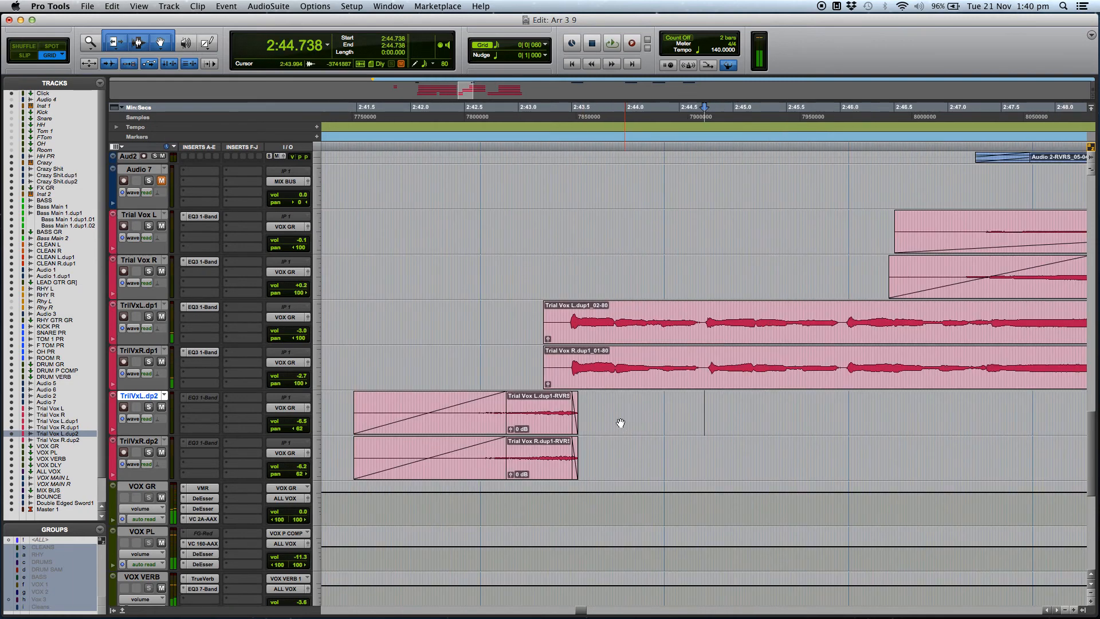
pyautogui.moveTo(511, 431); pyautogui.dragTo(511, 428)
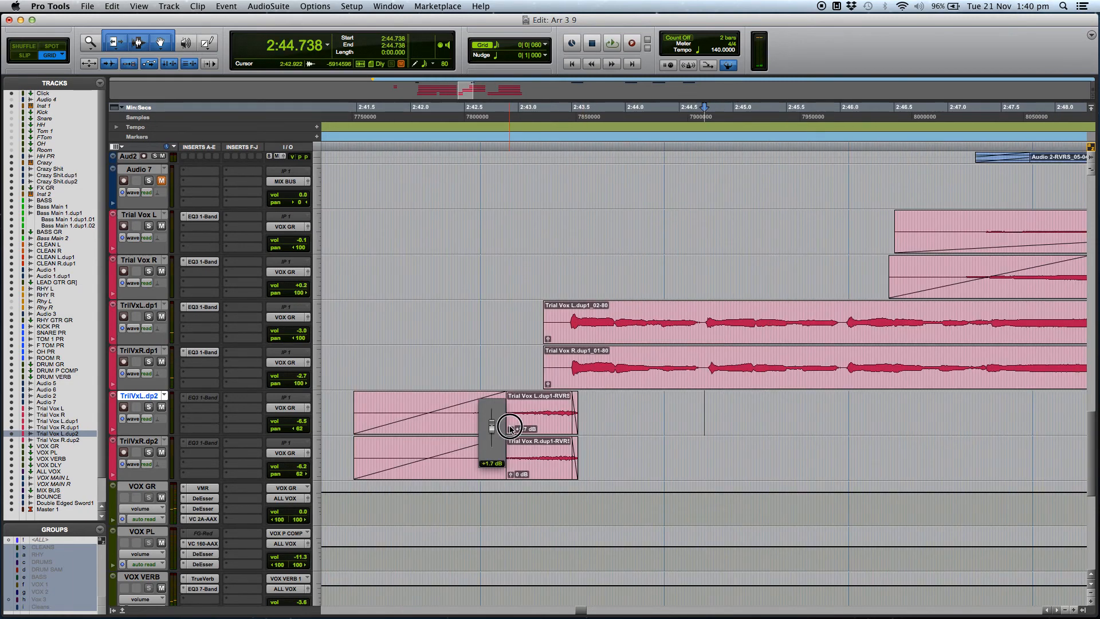
pyautogui.moveTo(511, 475); pyautogui.dragTo(511, 472)
# Shift the reversed clip on the L dup2 track slightly earlier
pyautogui.click(598, 399)
pyautogui.press('super+bracketright')
pyautogui.click(622, 427)
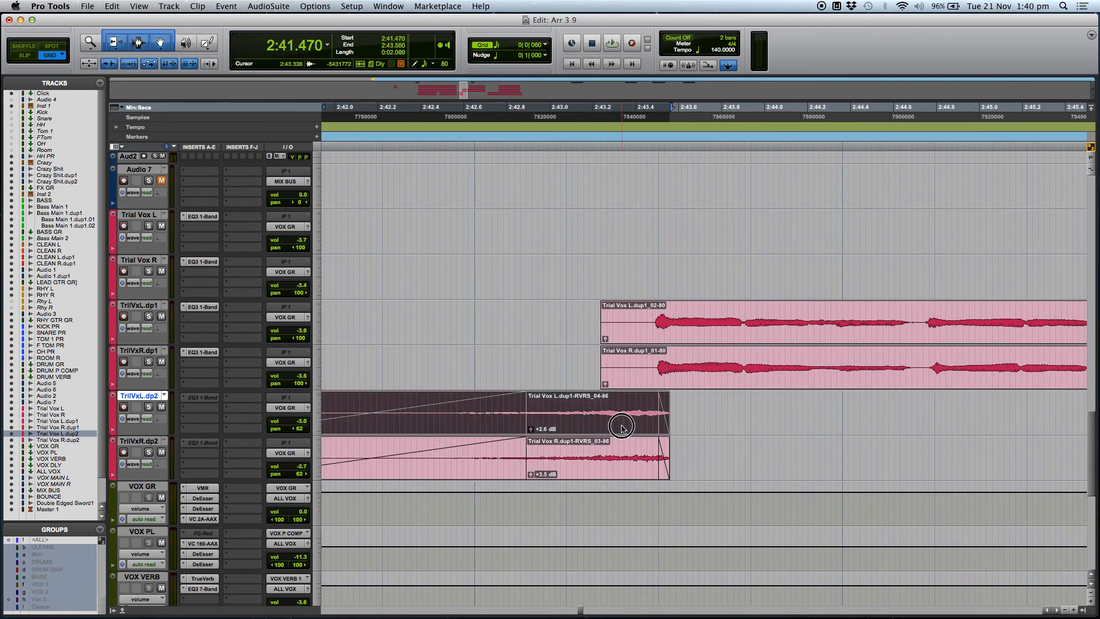
pyautogui.moveTo(622, 427); pyautogui.dragTo(612, 427)
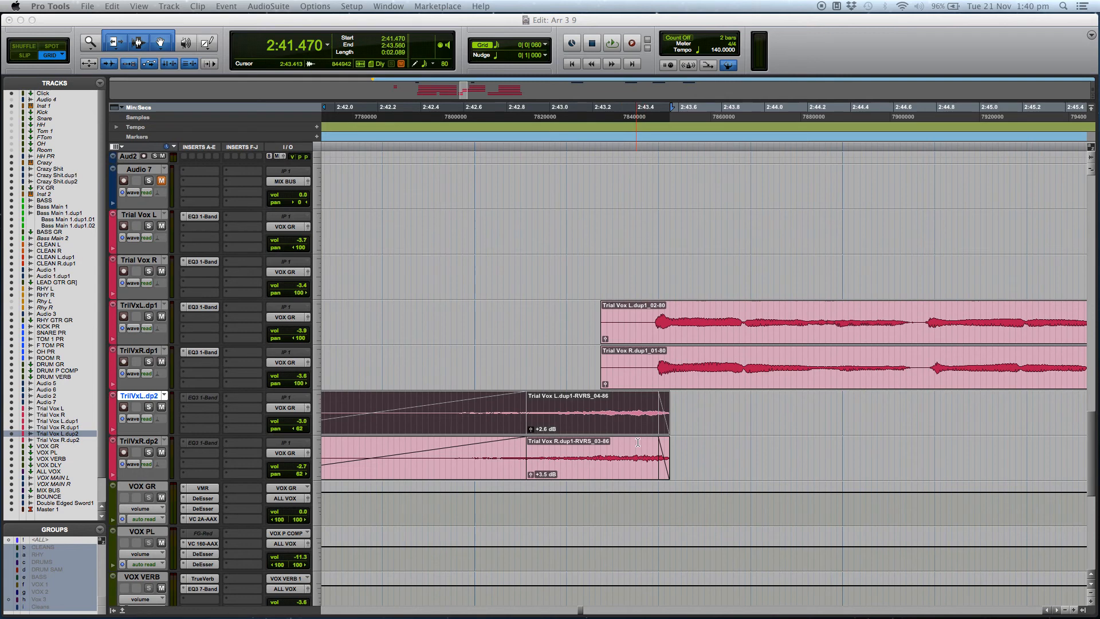
# Extend both reversed clips to 2:43.613 and fade them out, from 2:43.533 on the L track and 2:43.506 on the R track
pyautogui.moveTo(630, 431); pyautogui.dragTo(682, 410)
pyautogui.click(662, 413)
pyautogui.keyDown('shift'); pyautogui.click(663, 411); pyautogui.keyUp('shift')
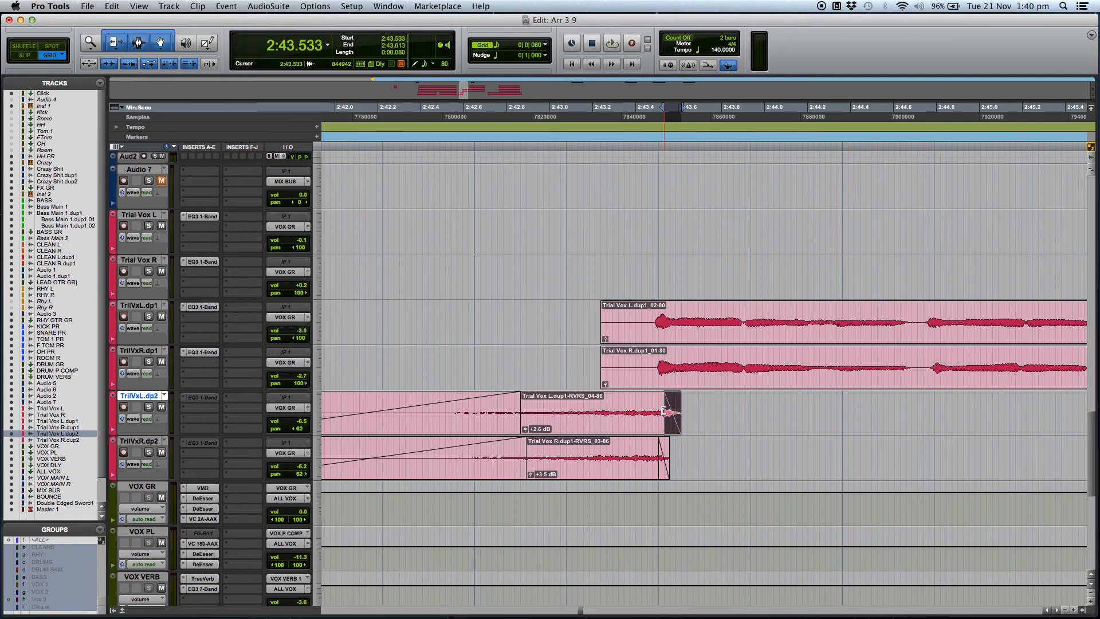
pyautogui.moveTo(681, 449); pyautogui.dragTo(664, 451)
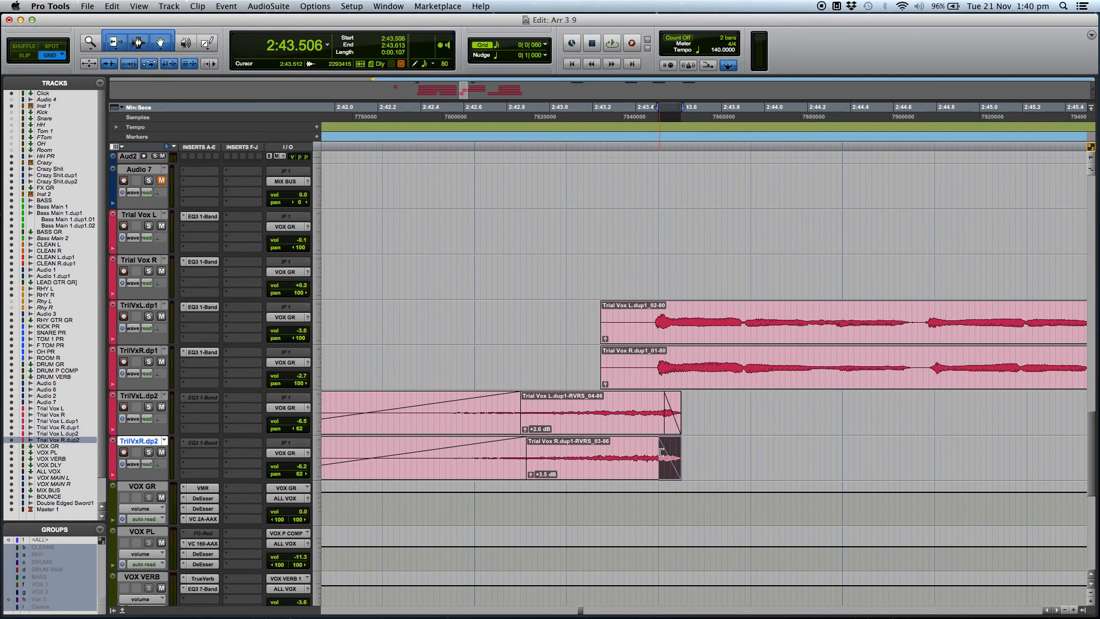
# Move the start of the R reversed clip's fade-out to 2:43.533, play from 2:39.595 through the swell into the phrase, and stop
pyautogui.keyDown('shift'); pyautogui.click(662, 453); pyautogui.keyUp('shift')
pyautogui.press('r')
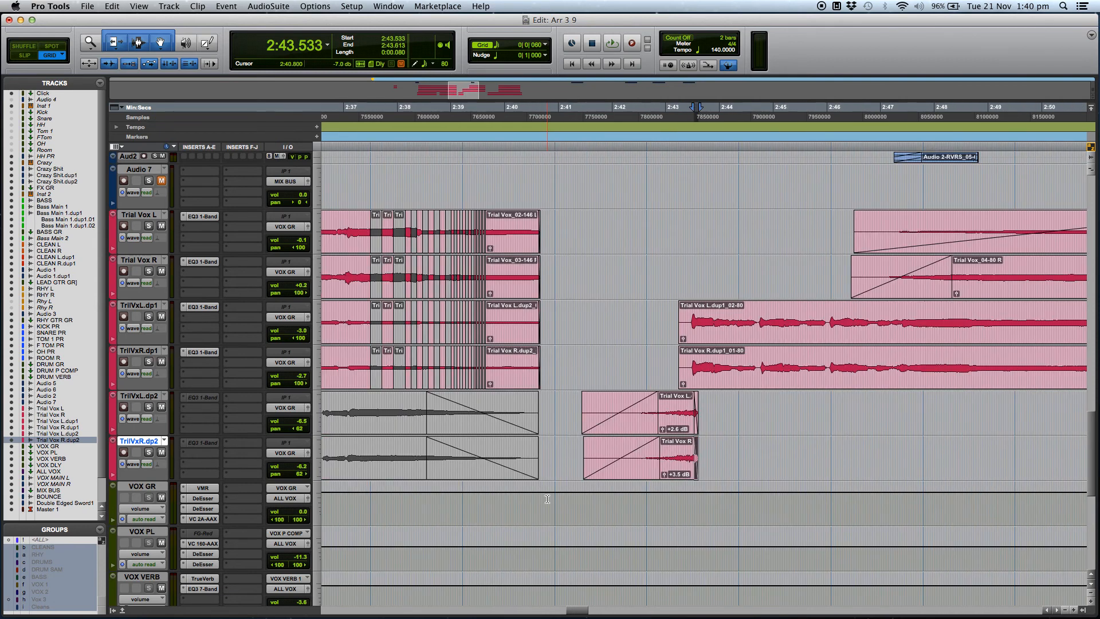
pyautogui.click(482, 508)
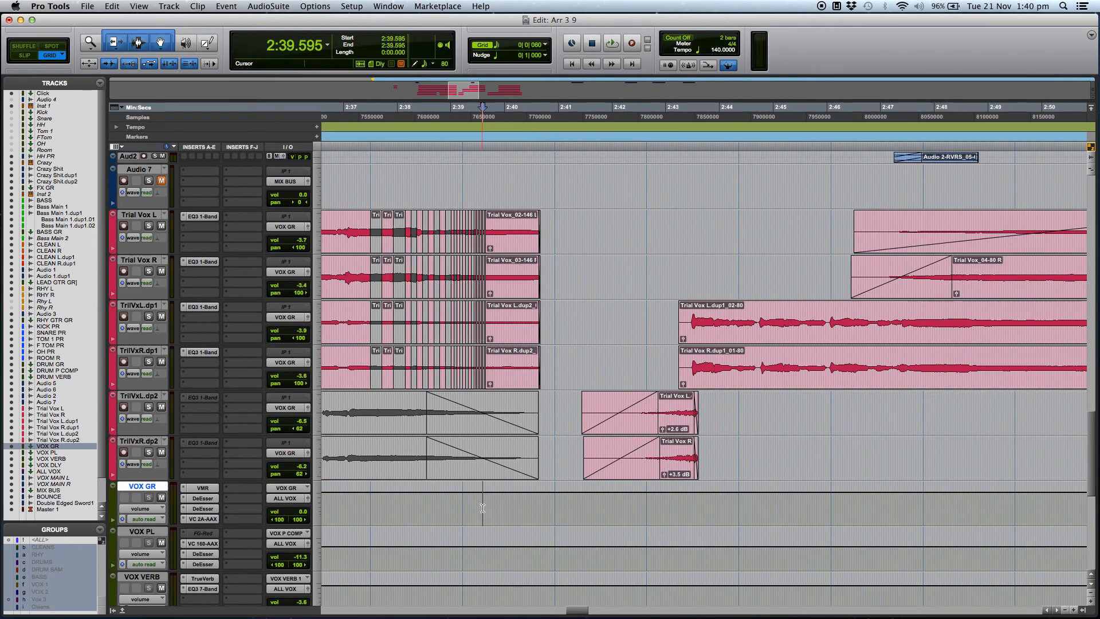
pyautogui.press('space')
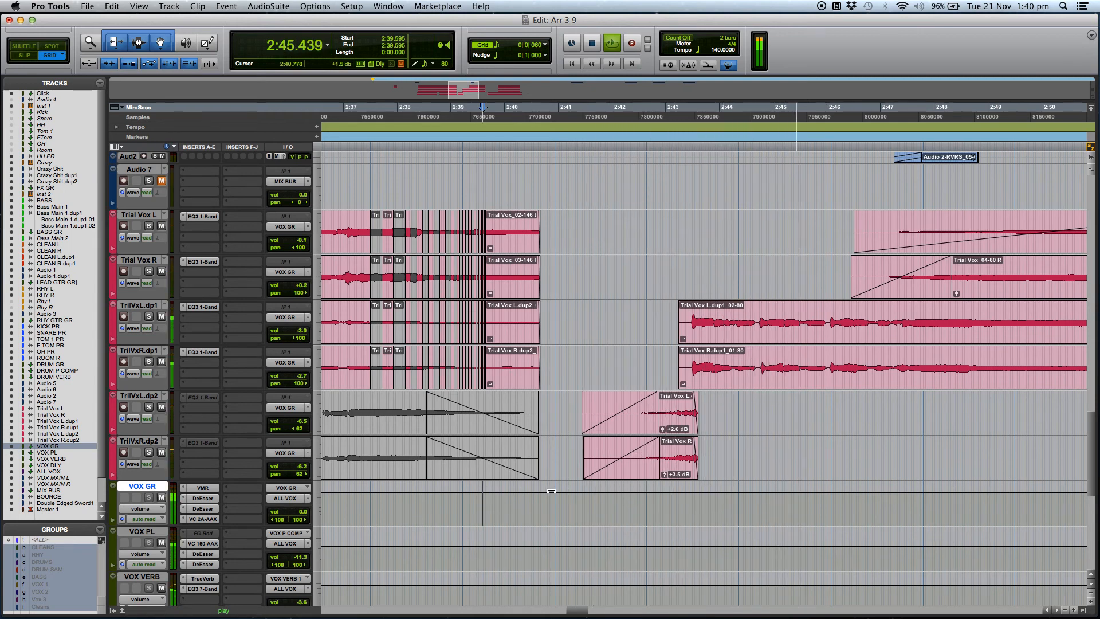
pyautogui.press('space')
# Shorten the fade-ins of both reversed clips, ending at 2:42.194 on the R track, and raise the L clip's gain to +3.5 dB
pyautogui.moveTo(634, 411); pyautogui.dragTo(621, 410)
pyautogui.moveTo(655, 456); pyautogui.dragTo(624, 456)
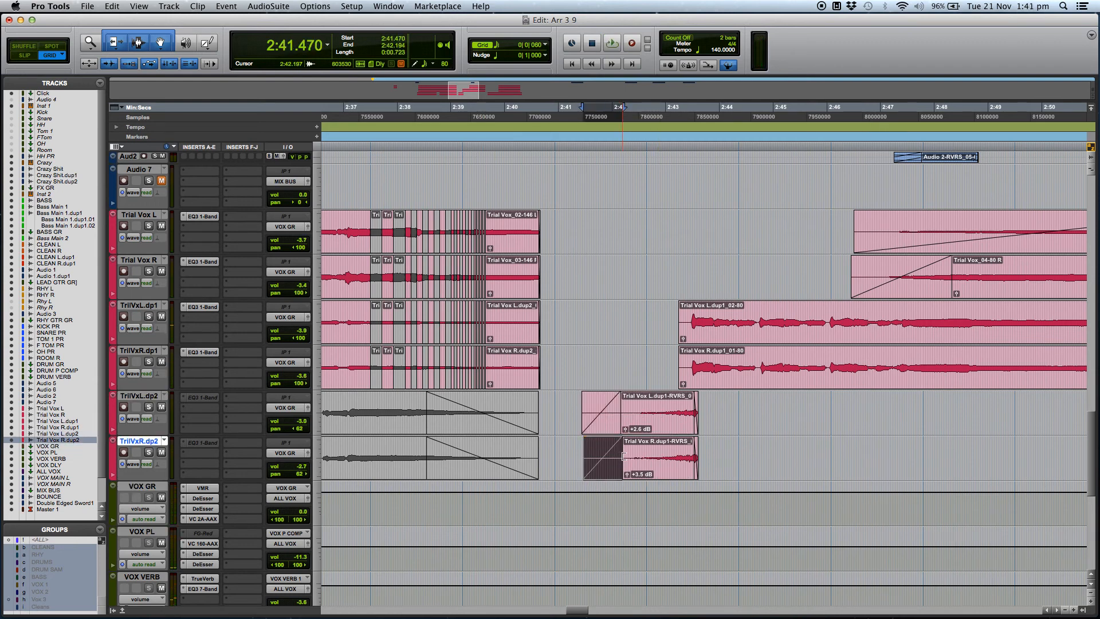
pyautogui.click(559, 490)
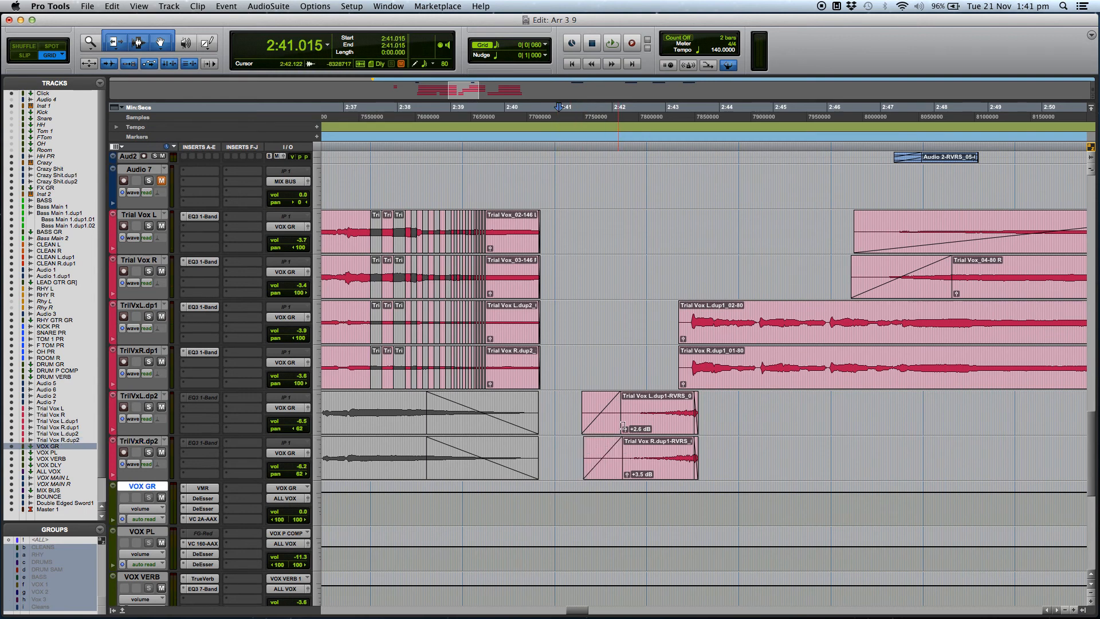
pyautogui.click(561, 496)
pyautogui.moveTo(625, 430); pyautogui.dragTo(625, 424)
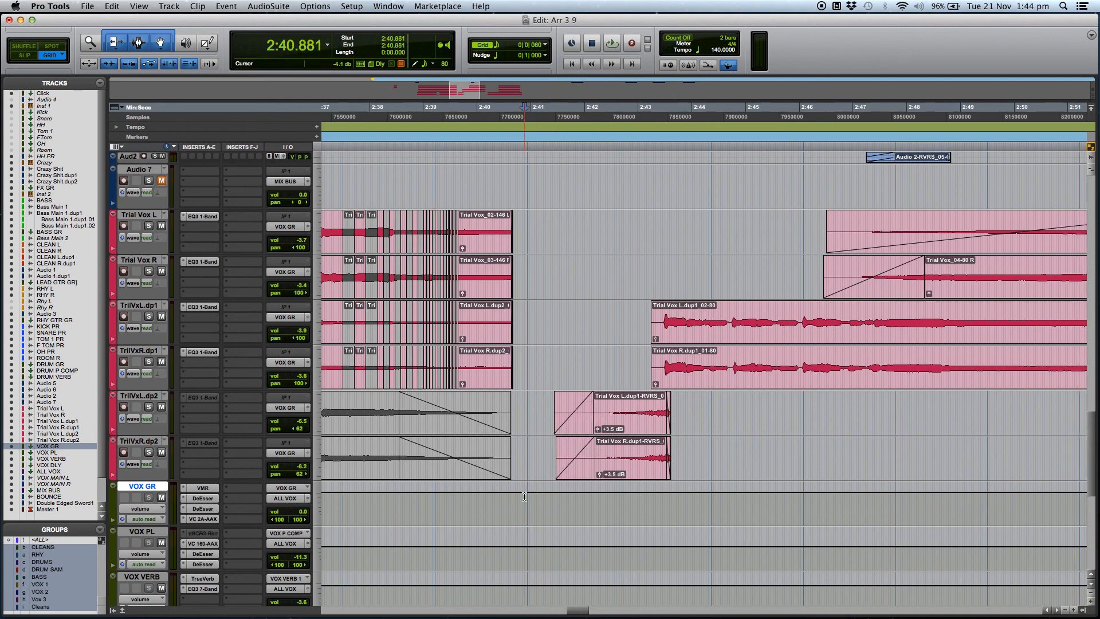
# Play from 2:40.881 through the reverse swell and the whole following phrase, and stop playback
pyautogui.press('space')
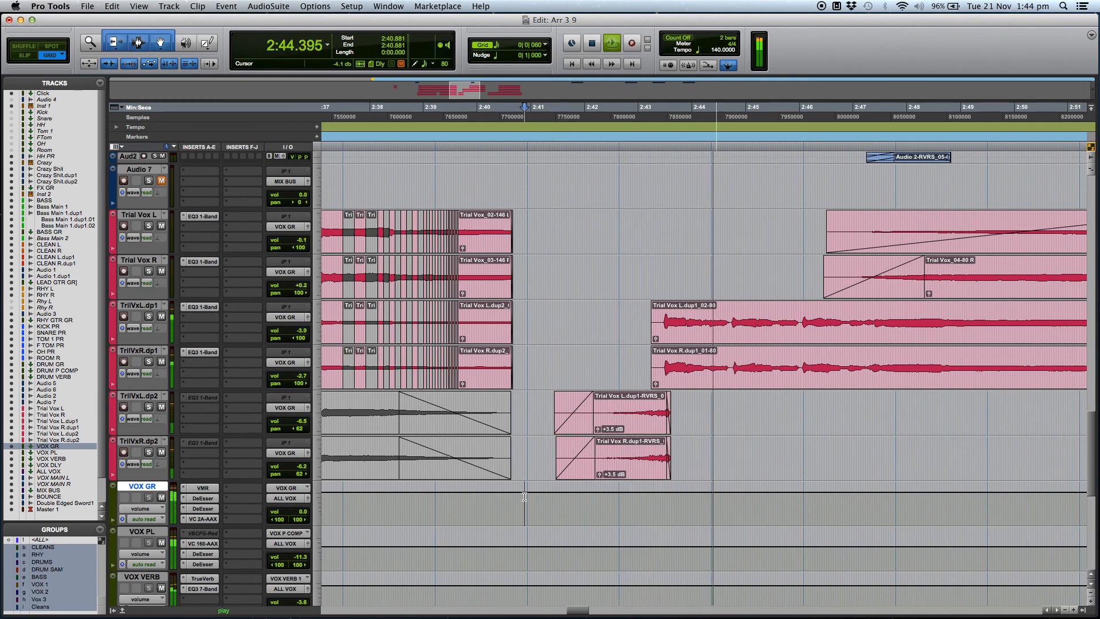
pyautogui.press('r')
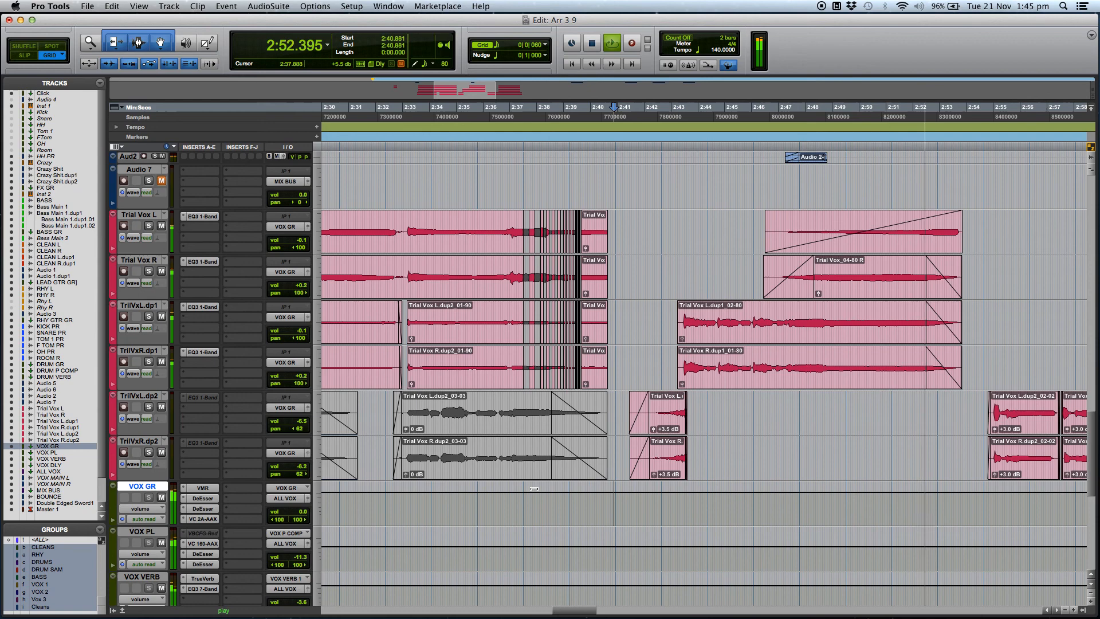
pyautogui.press('space')
# Solo both dup2 tracks, play the reversed clips on their own from 2:41.149, and stop playback
pyautogui.click(698, 508)
pyautogui.press('t')
pyautogui.press('t')
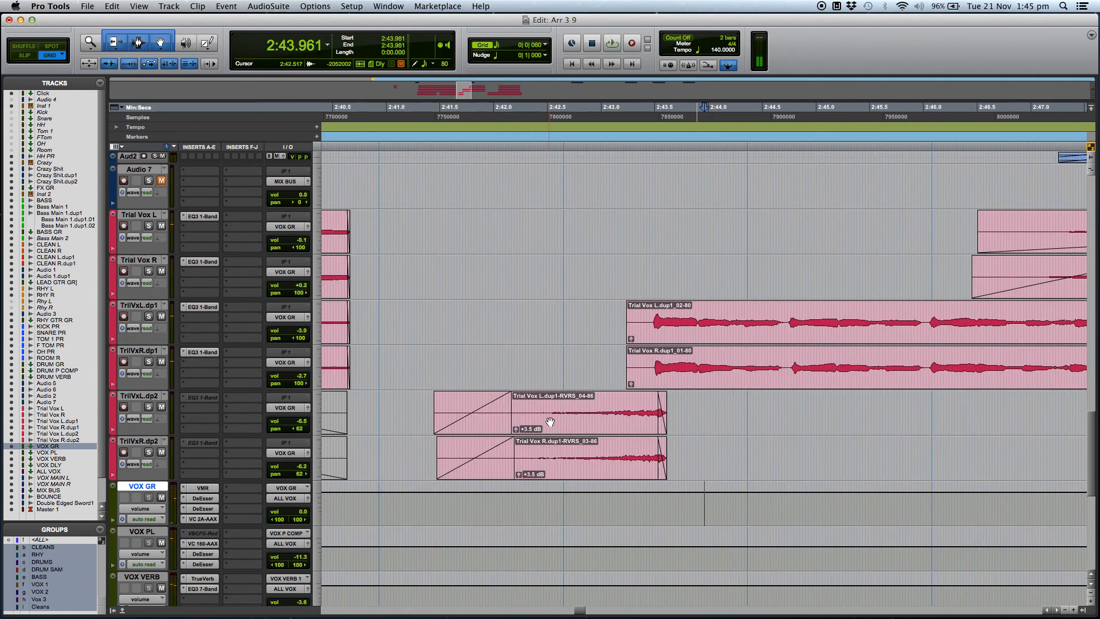
pyautogui.click(150, 408)
pyautogui.moveTo(403, 417); pyautogui.dragTo(403, 458)
pyautogui.press('space')
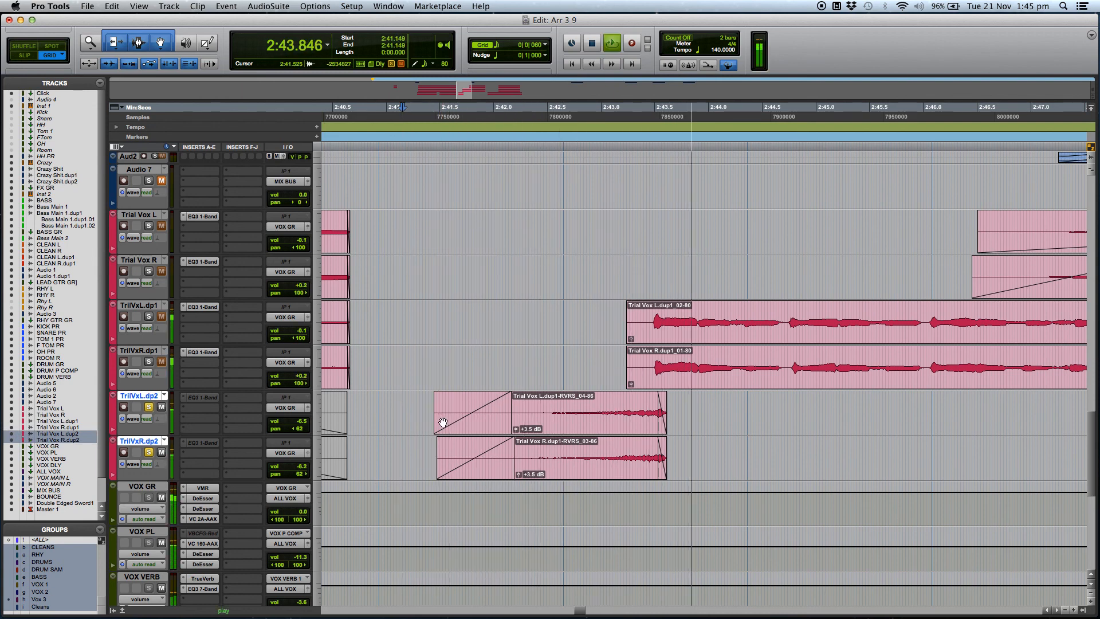
pyautogui.press('space')
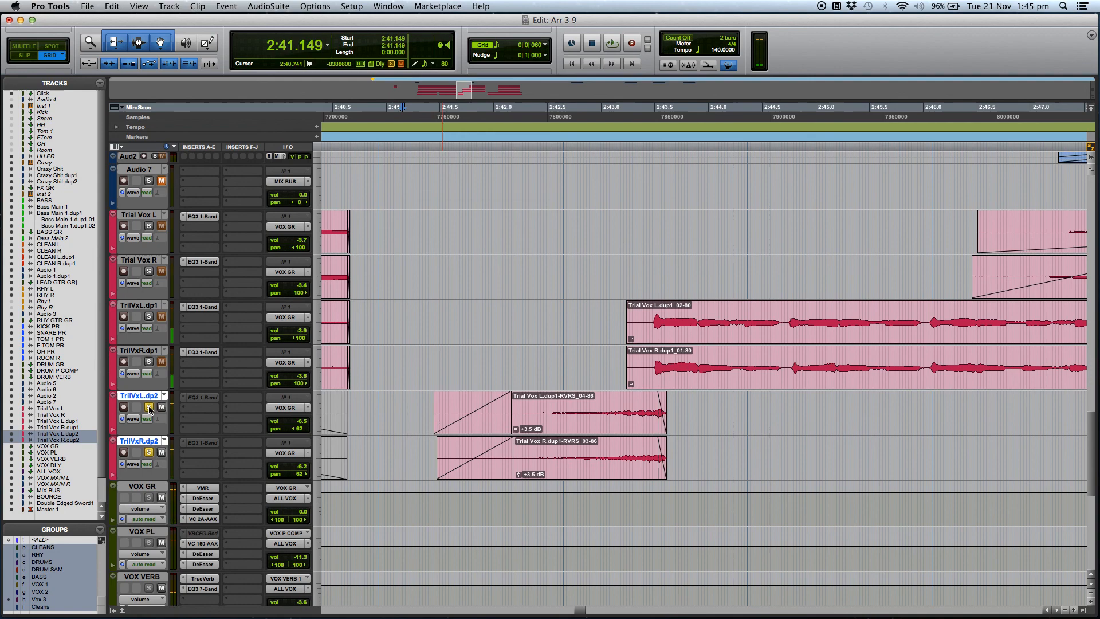
# Unsolo both dup2 tracks and set the playback start to 2:40.961, just ahead of the reversed clips
pyautogui.click(150, 452)
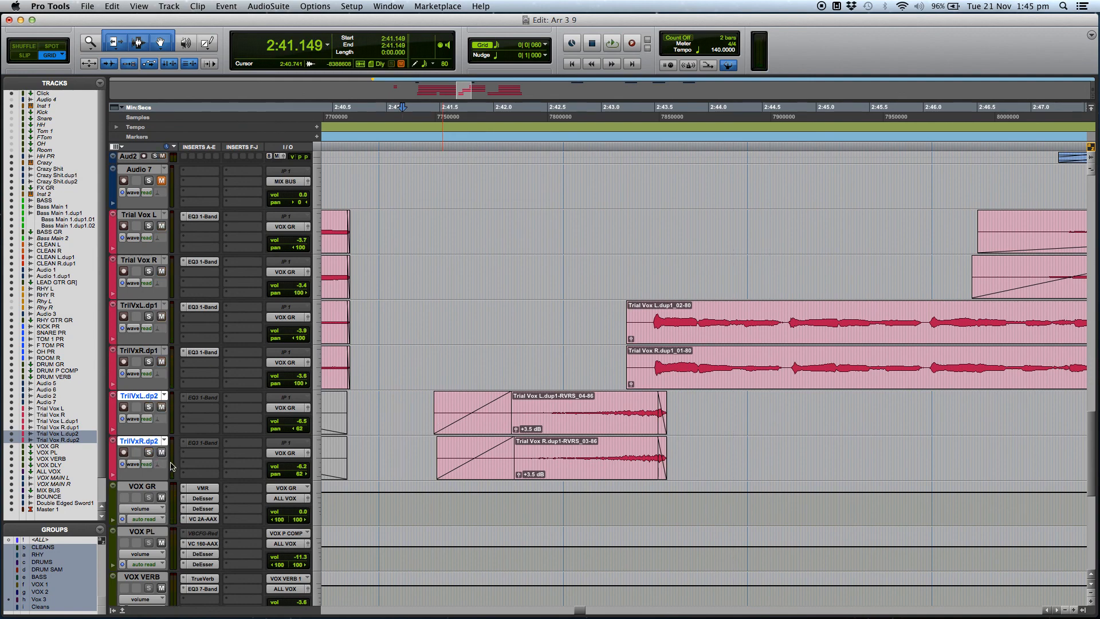
pyautogui.press('super+bracketleft')
pyautogui.click(549, 500)
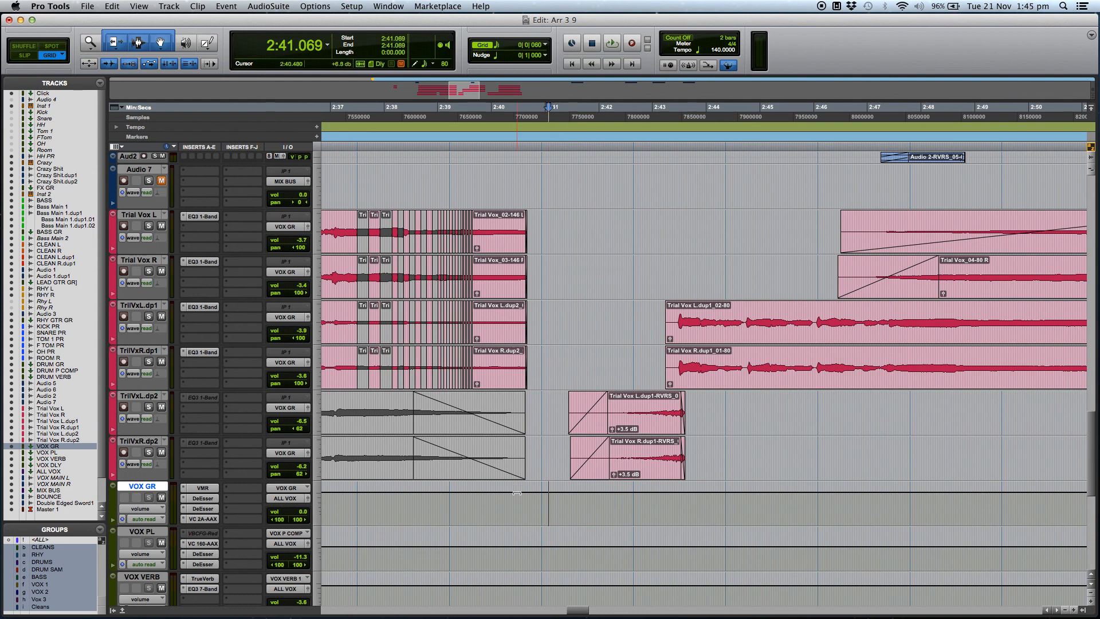
pyautogui.click(543, 494)
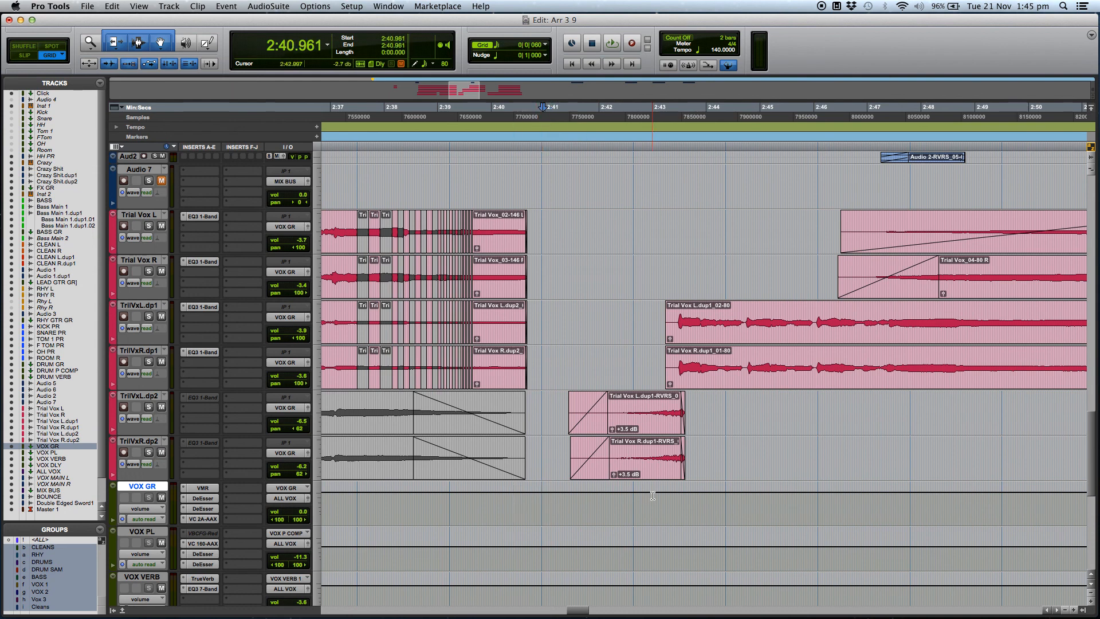